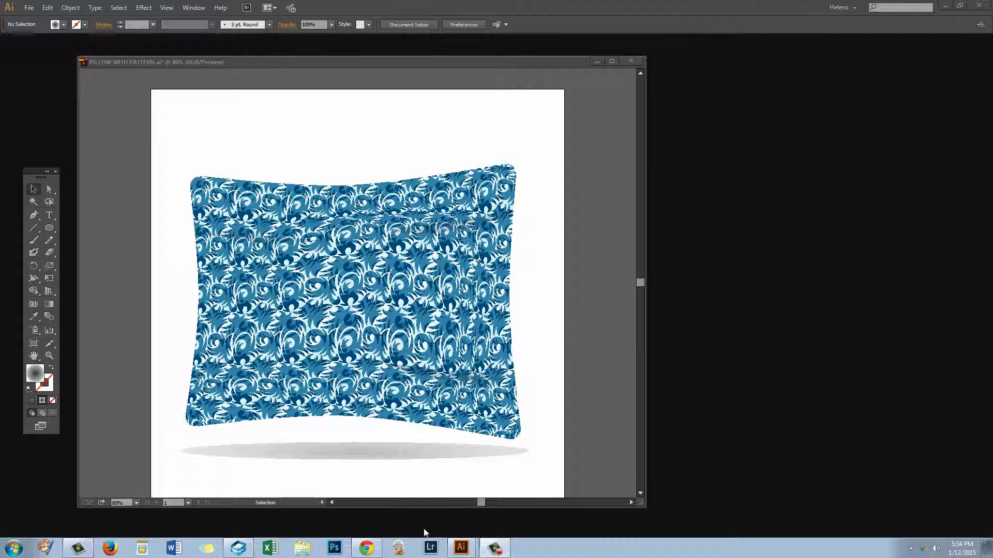
# - Create a new blank Untitled document next to the finished pillow artwork
pyautogui.click(49, 203)
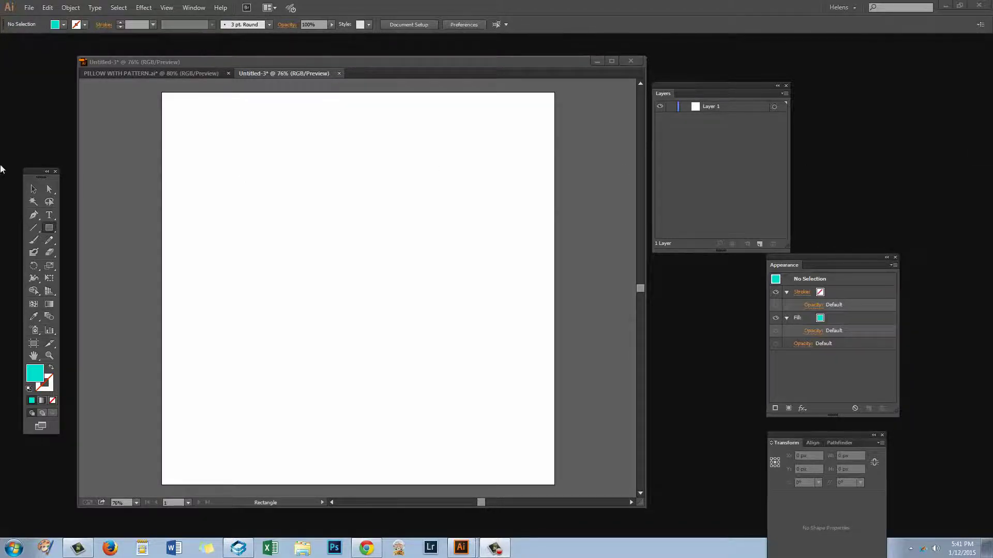
# - Draw a 695 × 439 px turquoise rectangle across the upper middle of the artboard
pyautogui.click(48, 229)
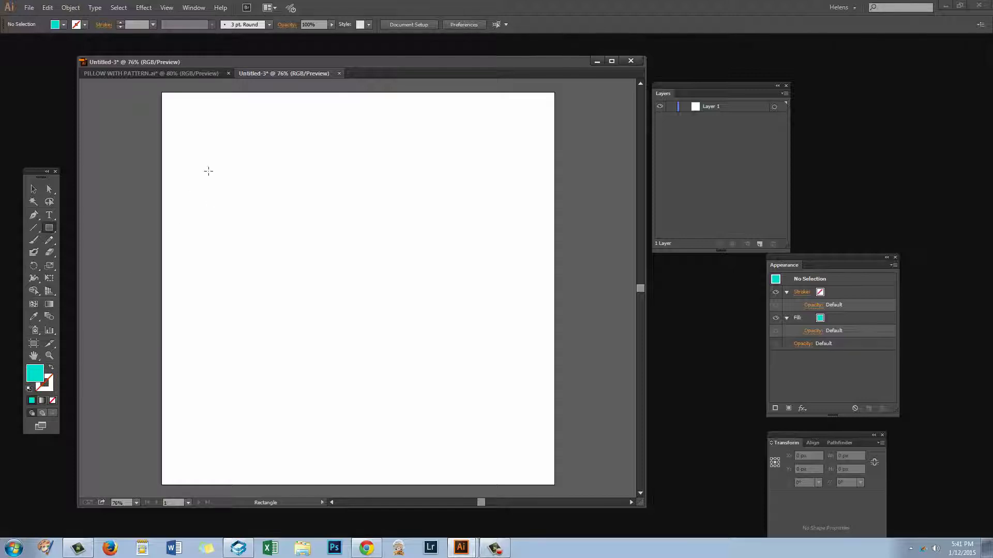
pyautogui.moveTo(215, 188); pyautogui.dragTo(488, 360)
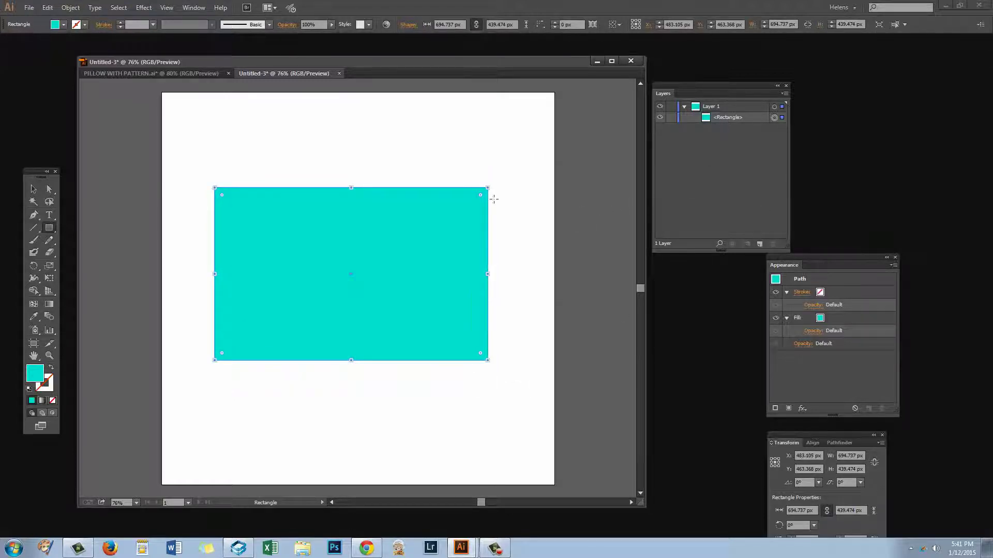
# - Apply a vertical Bulge warp with -23% bend, pinching the rectangle's sides inward
pyautogui.click(145, 7)
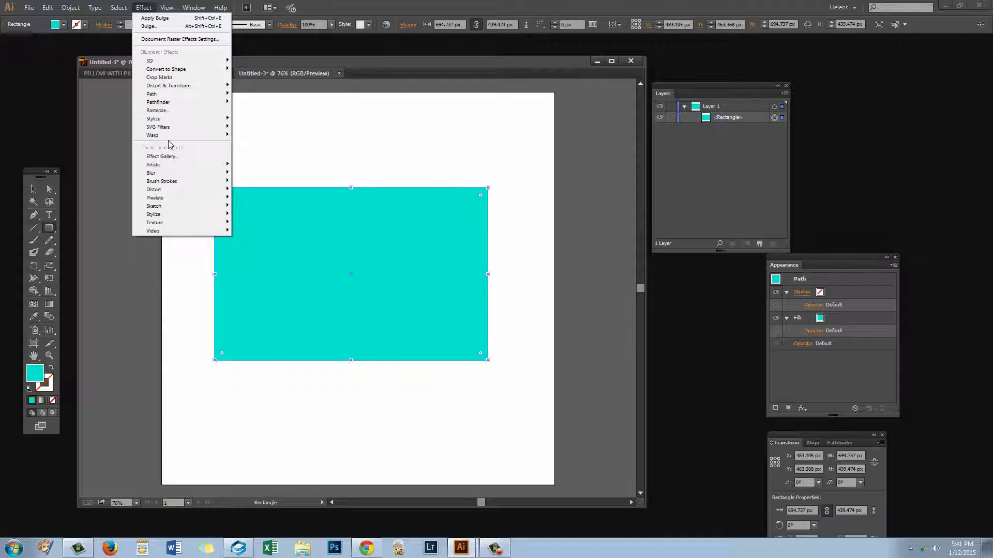
pyautogui.moveTo(165, 135)
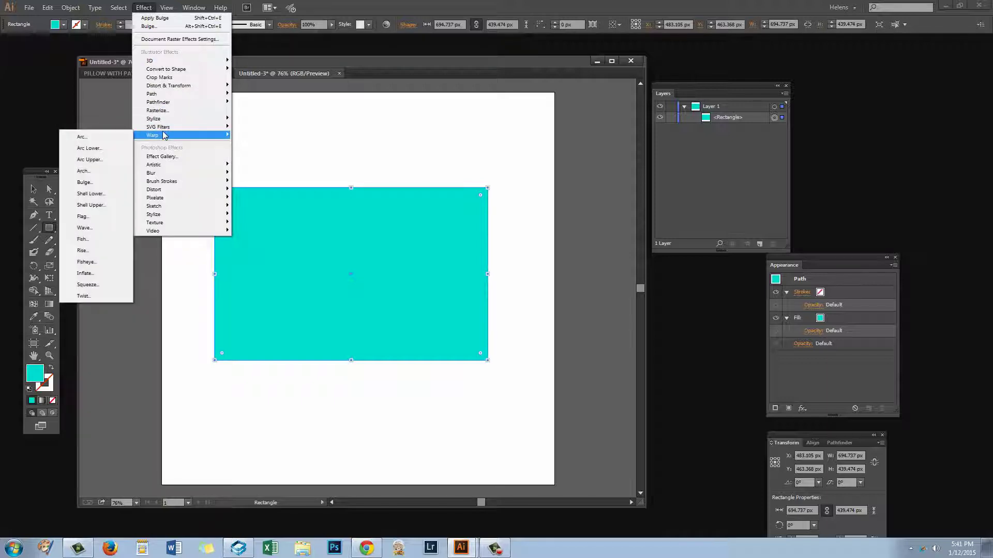
pyautogui.click(85, 182)
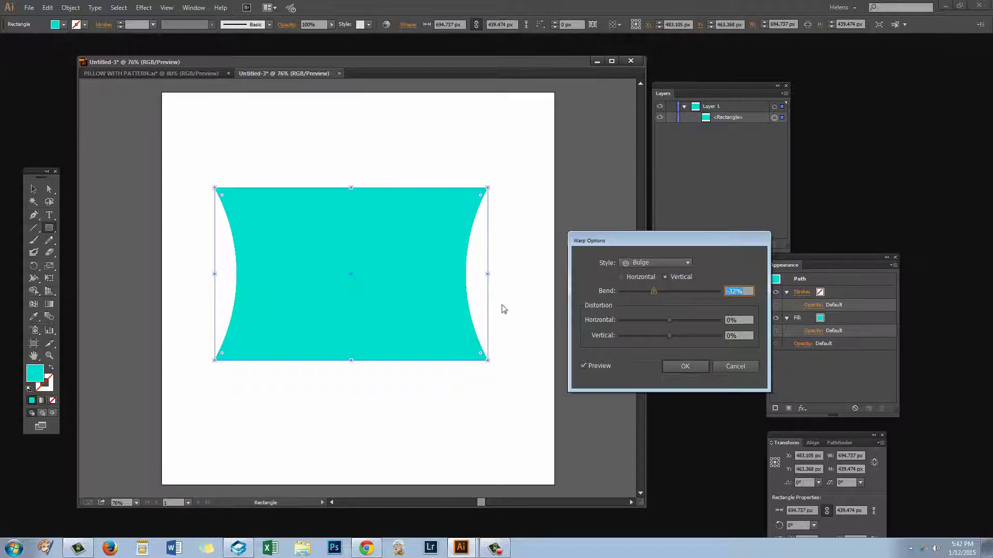
pyautogui.moveTo(653, 290)
pyautogui.mouseDown()
pyautogui.moveTo(683, 291)
pyautogui.moveTo(659, 293)
pyautogui.mouseUp()
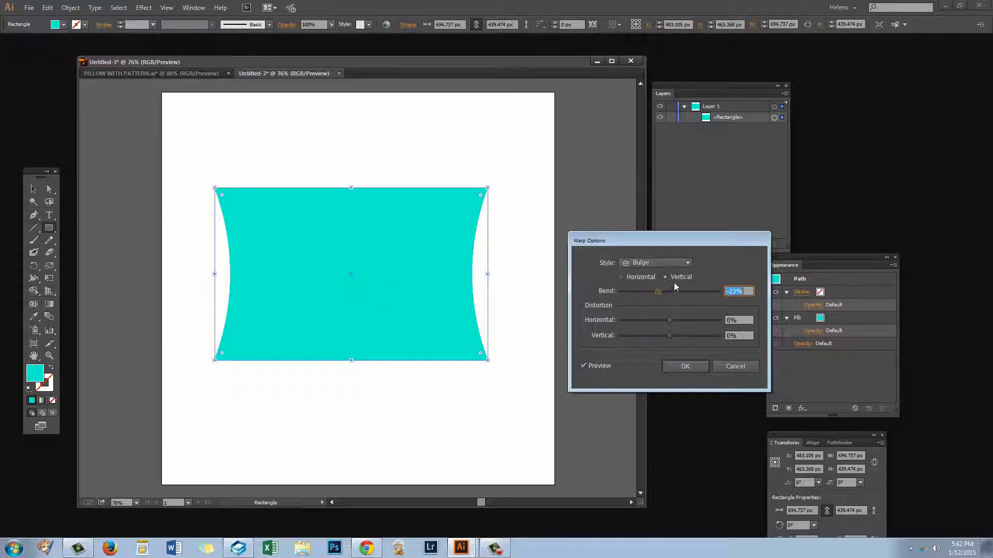
pyautogui.click(679, 367)
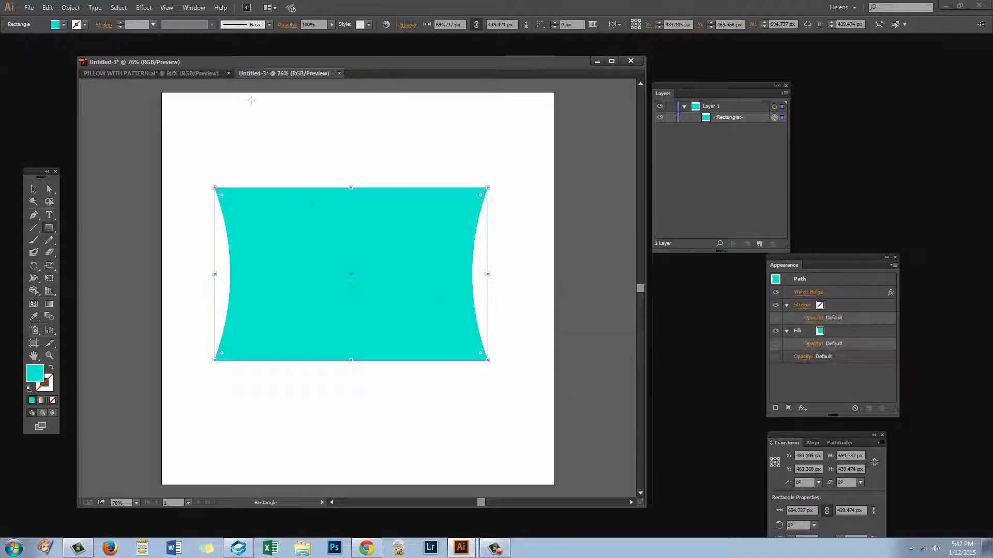
# - Add a second horizontal Bulge warp with a slight negative bend, and round the corners about 24 px
pyautogui.click(145, 11)
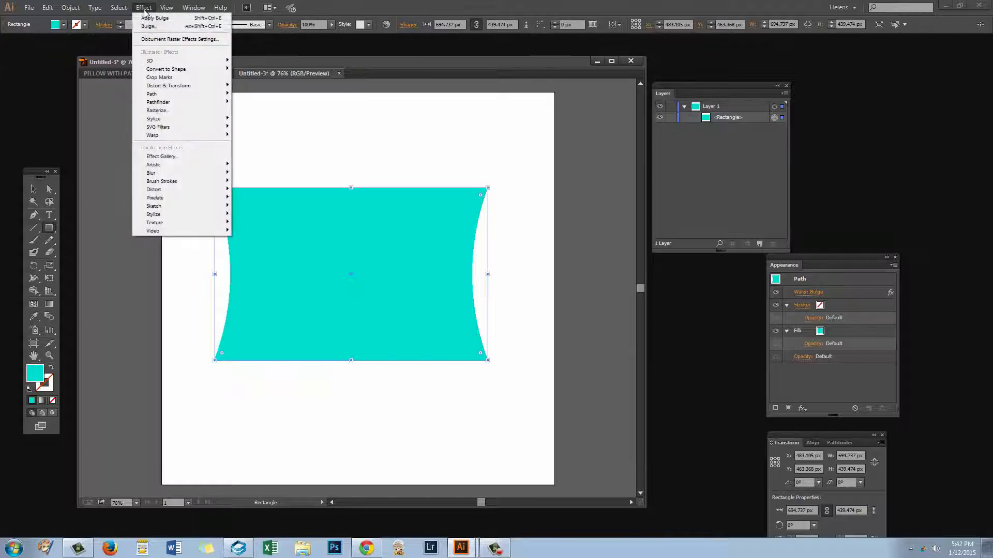
pyautogui.moveTo(159, 139)
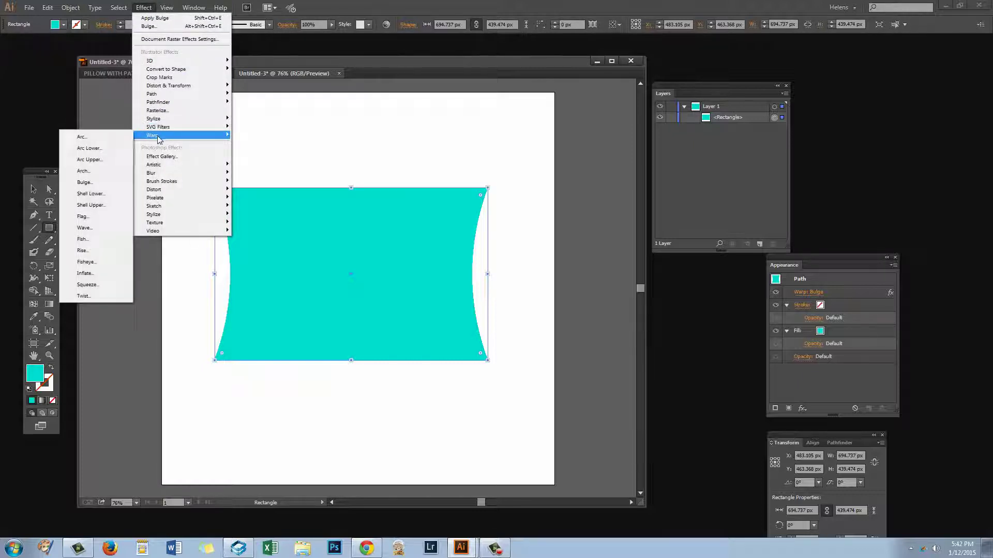
pyautogui.click(101, 182)
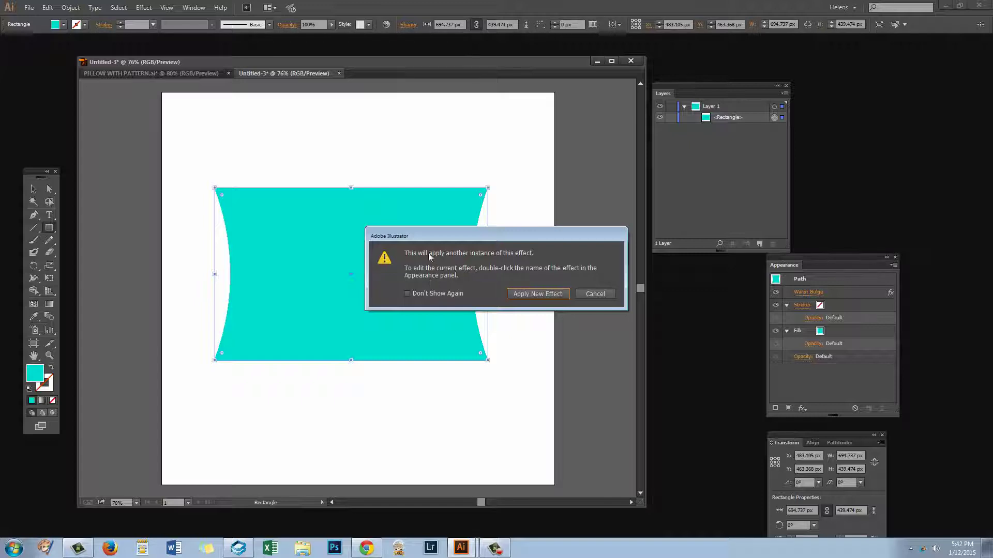
pyautogui.click(531, 294)
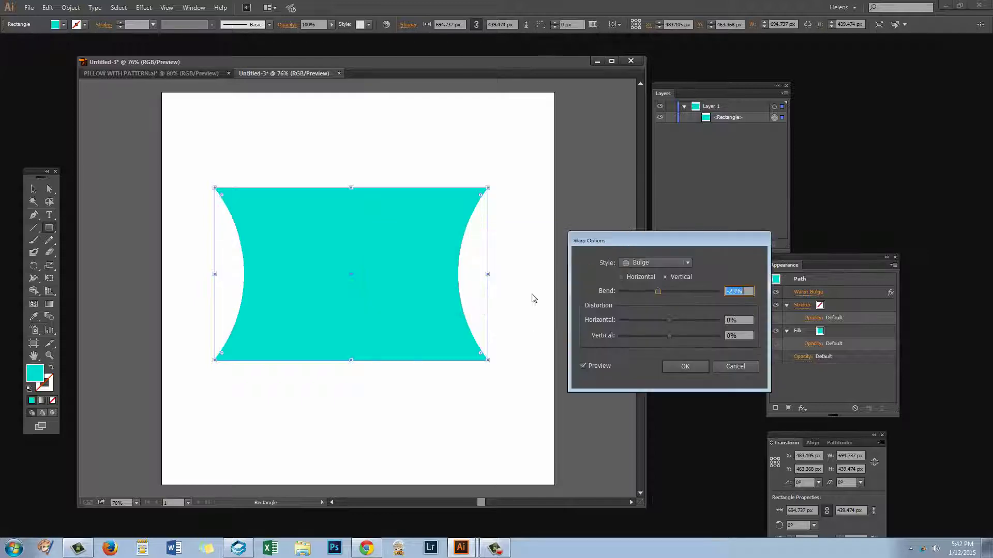
pyautogui.click(622, 278)
pyautogui.moveTo(657, 291)
pyautogui.mouseDown()
pyautogui.moveTo(677, 304)
pyautogui.moveTo(663, 293)
pyautogui.mouseUp()
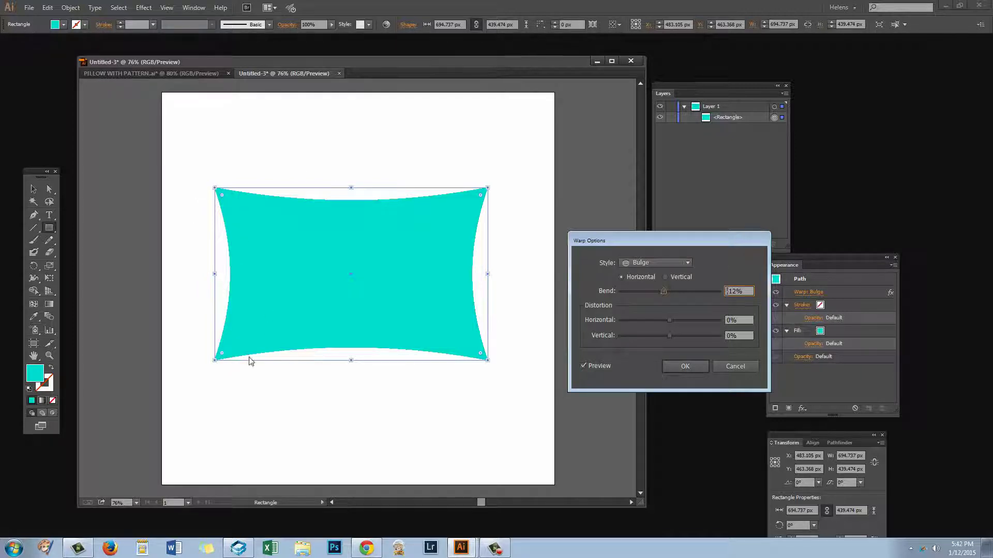
pyautogui.click(685, 367)
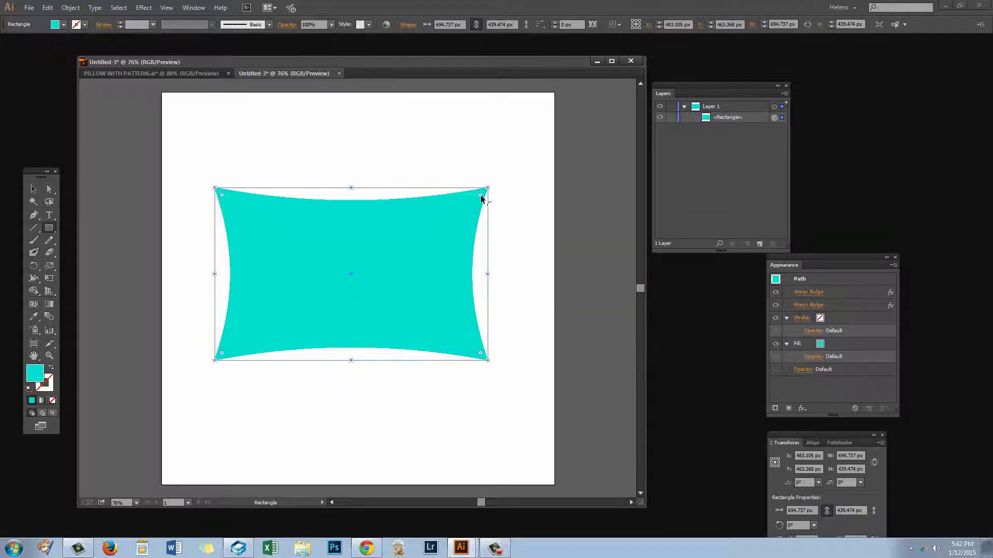
pyautogui.moveTo(481, 198); pyautogui.dragTo(475, 201)
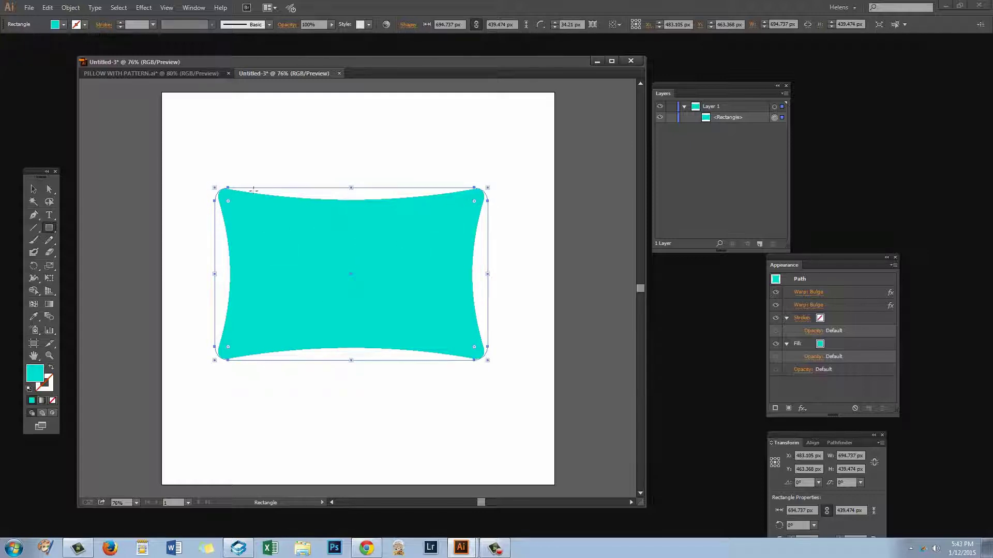
pyautogui.click(143, 9)
pyautogui.moveTo(155, 118)
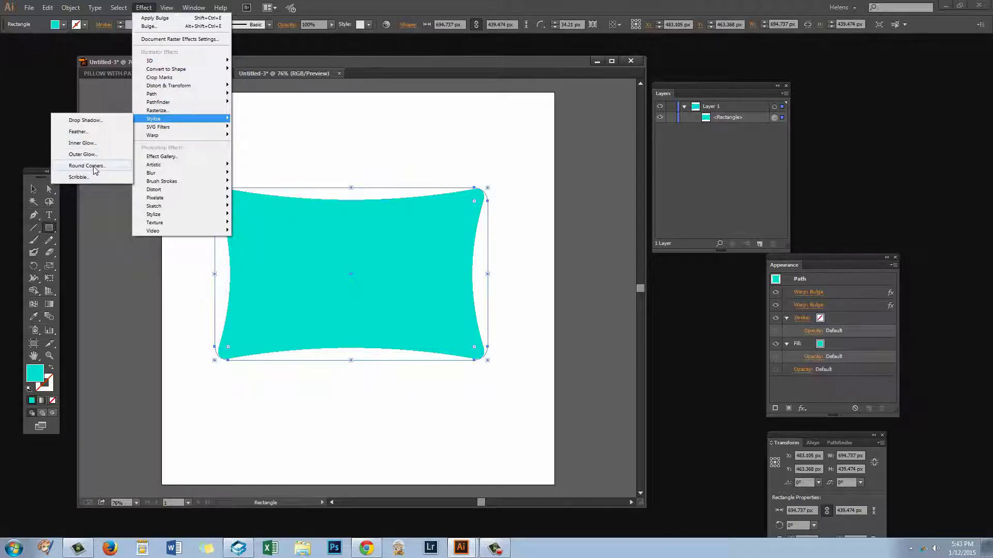
pyautogui.click(328, 150)
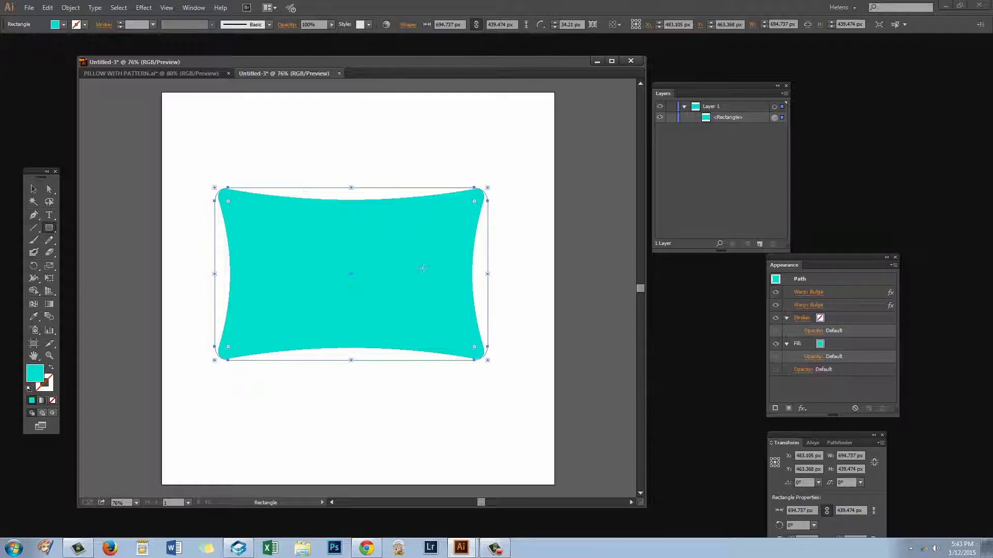
# - Expand the cushion's appearance into a plain path and deselect it
pyautogui.click(70, 8)
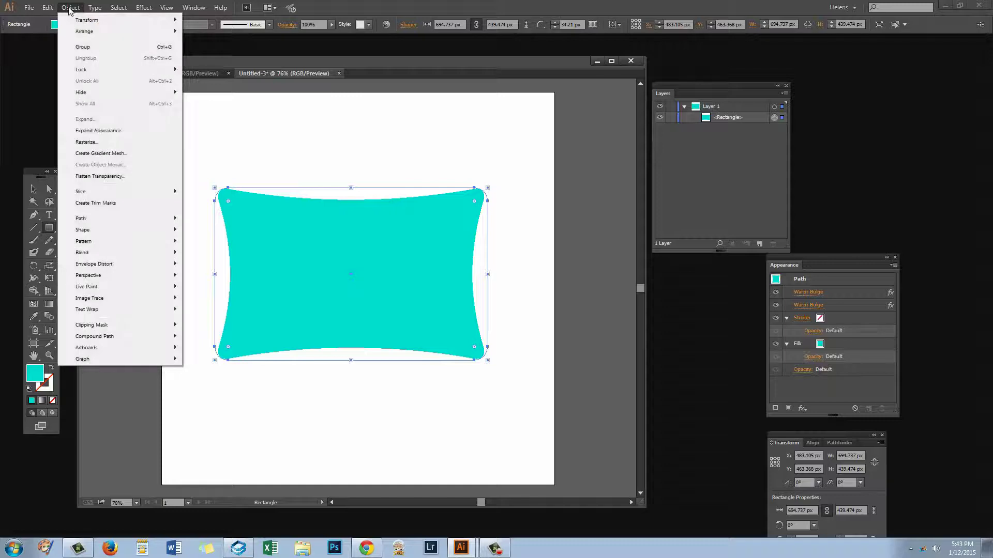
pyautogui.click(91, 131)
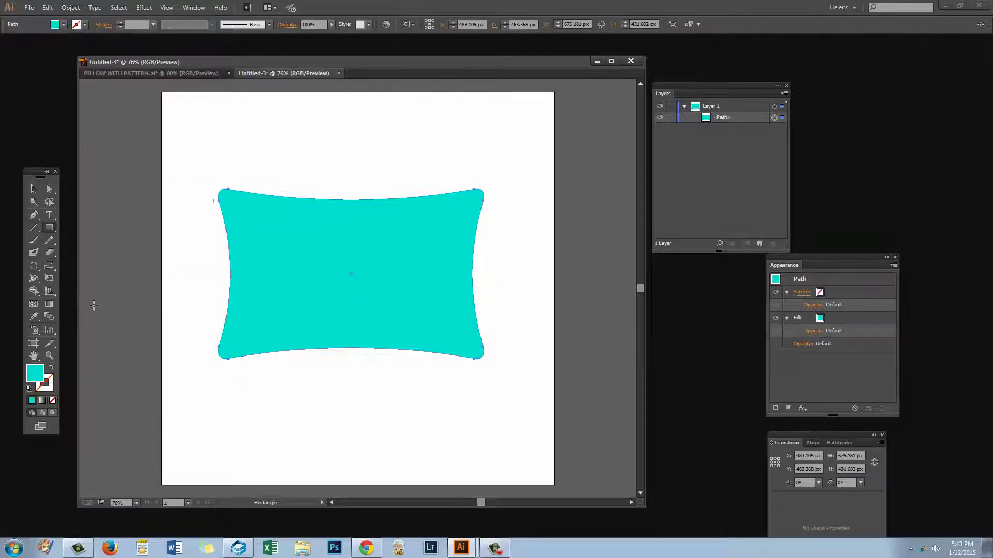
pyautogui.click(33, 190)
pyautogui.click(314, 420)
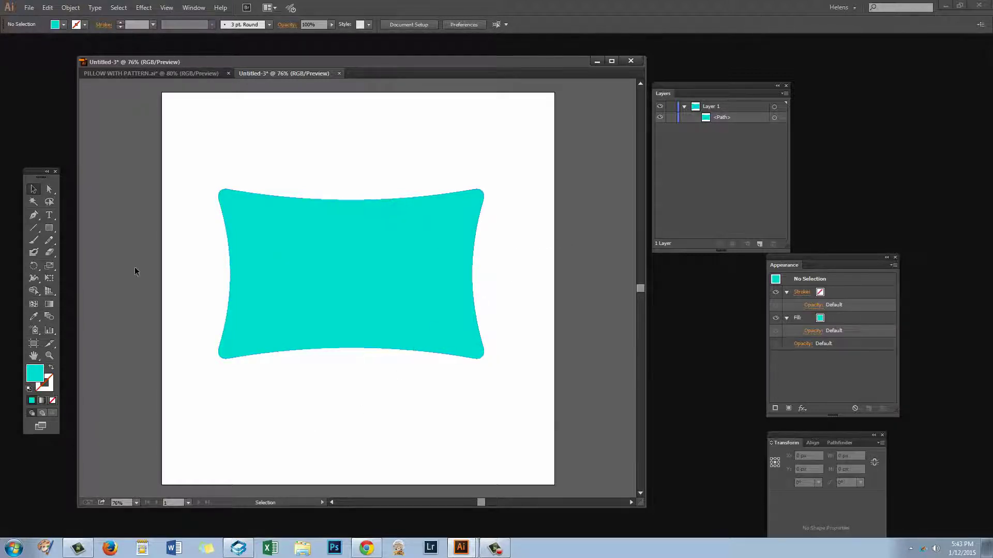
pyautogui.click(49, 228)
# - Draw a larger rectangle covering the cushion and dock the Swatches panel beside the document
pyautogui.moveTo(193, 160); pyautogui.dragTo(507, 378)
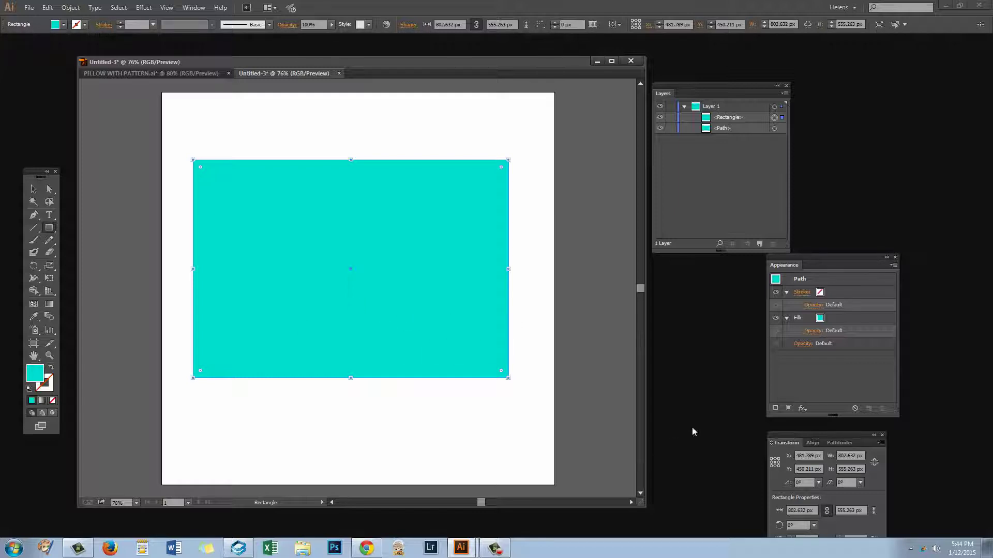
pyautogui.click(194, 8)
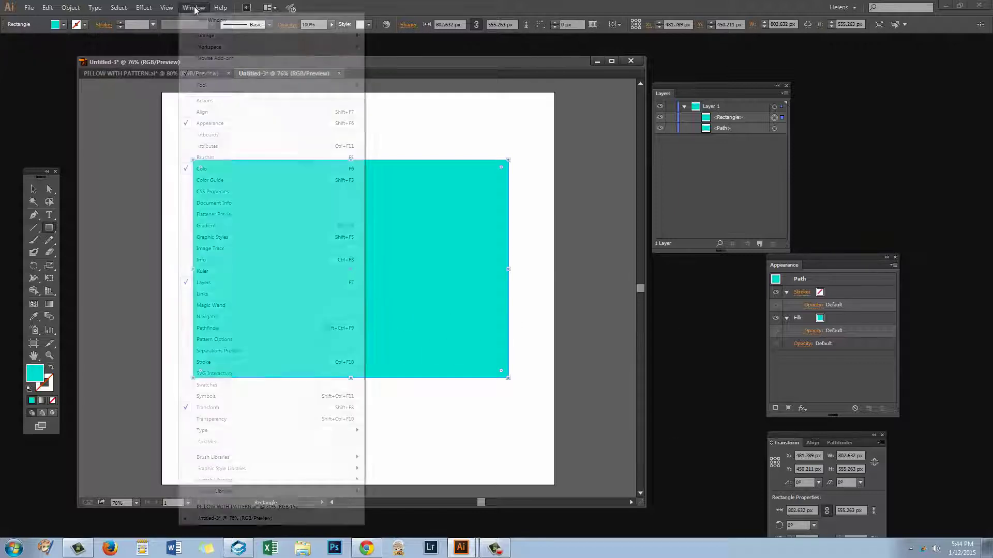
pyautogui.click(222, 386)
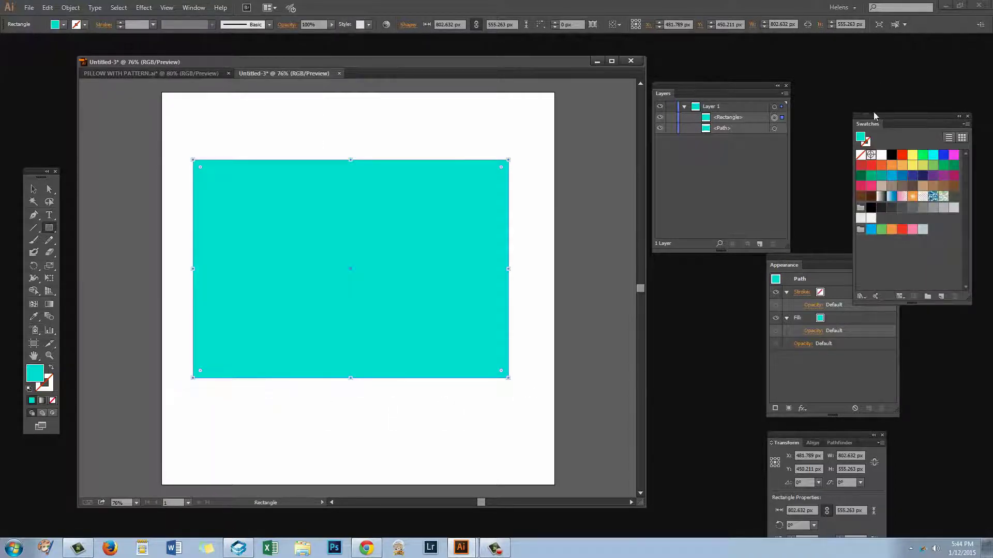
pyautogui.moveTo(874, 116); pyautogui.dragTo(590, 257)
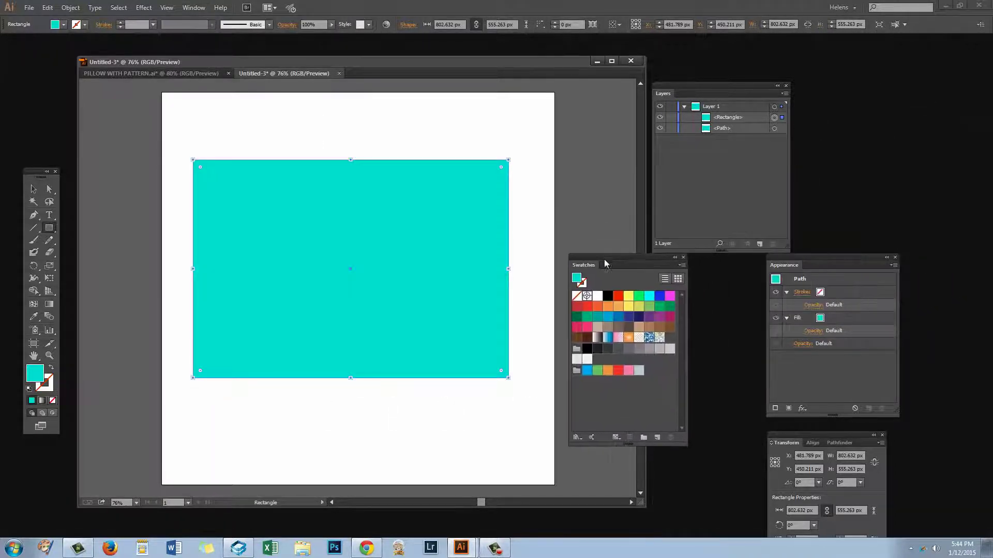
# - Fill the rectangle with the blue Jive swatch from the Decorative Vonster Patterns library
pyautogui.click(681, 266)
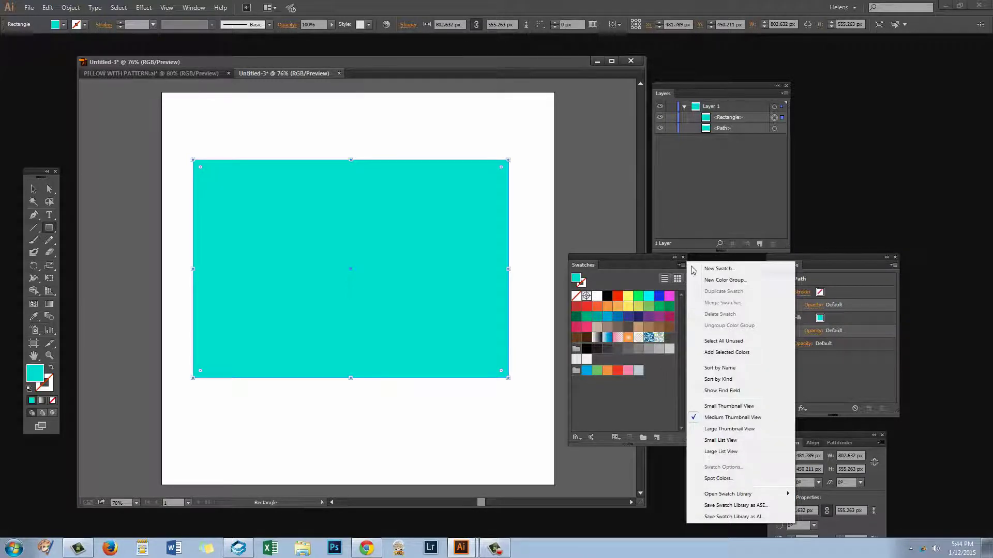
pyautogui.moveTo(709, 494)
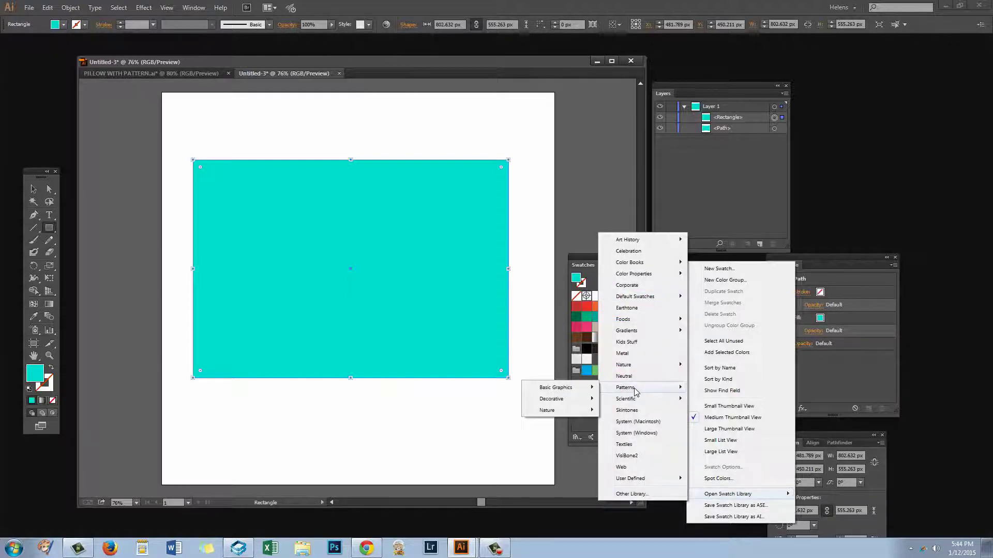
pyautogui.moveTo(547, 391)
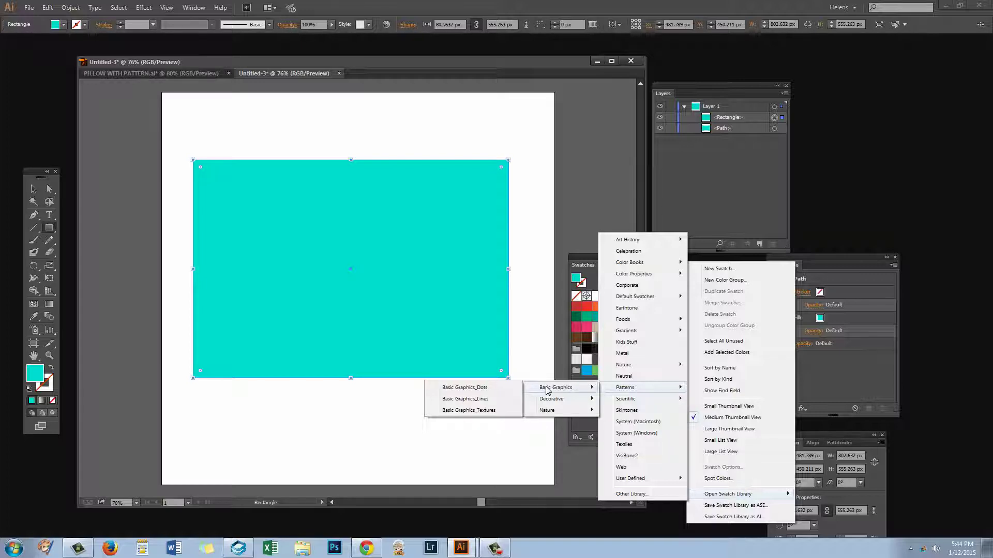
pyautogui.moveTo(544, 414)
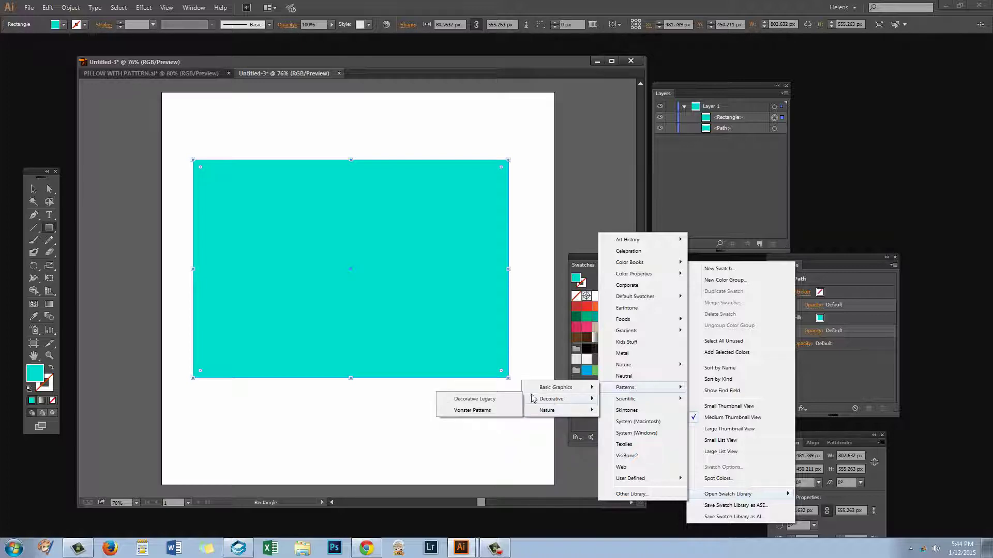
pyautogui.click(473, 410)
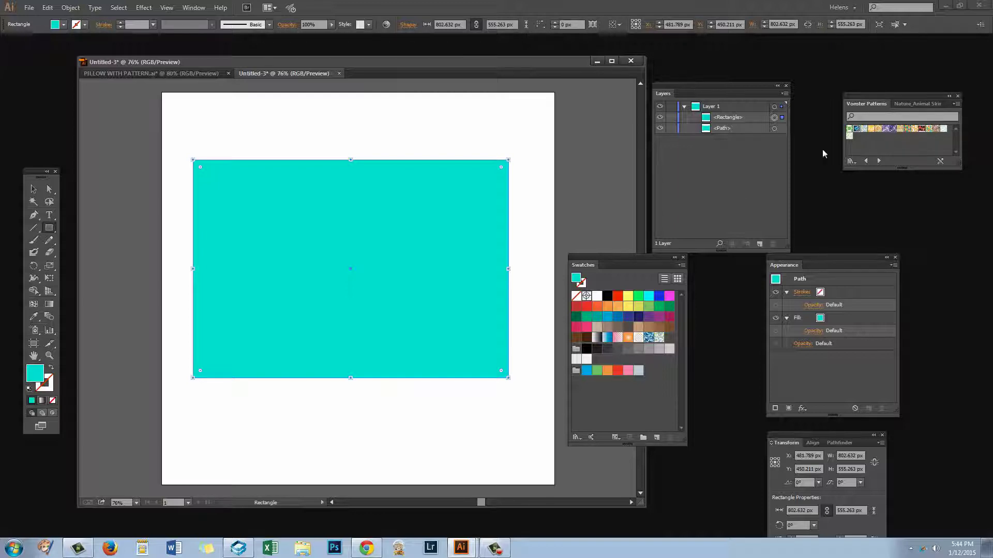
pyautogui.click(856, 130)
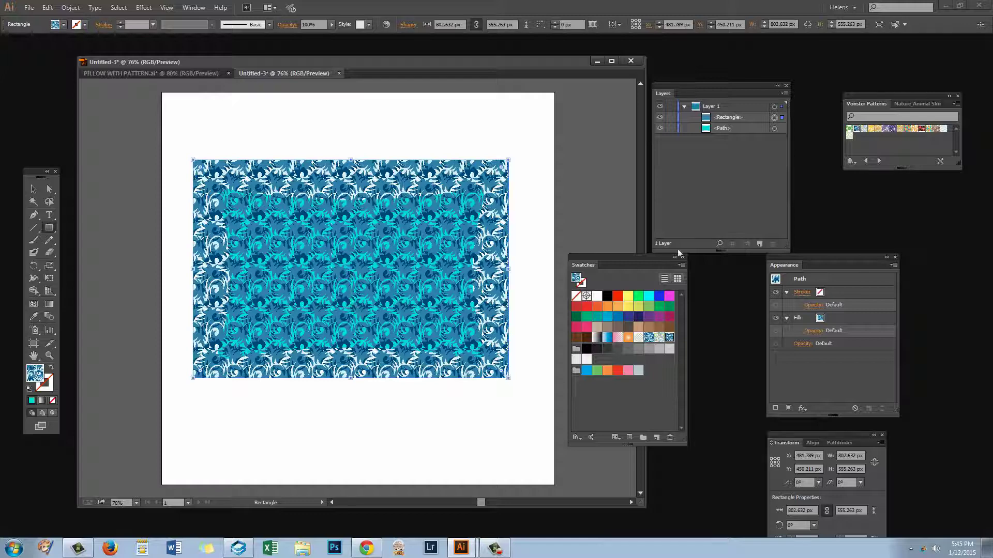
# - Start a 6 × 6 Envelope Mesh on the patterned rectangle with Preview on
pyautogui.click(725, 119)
pyautogui.click(70, 8)
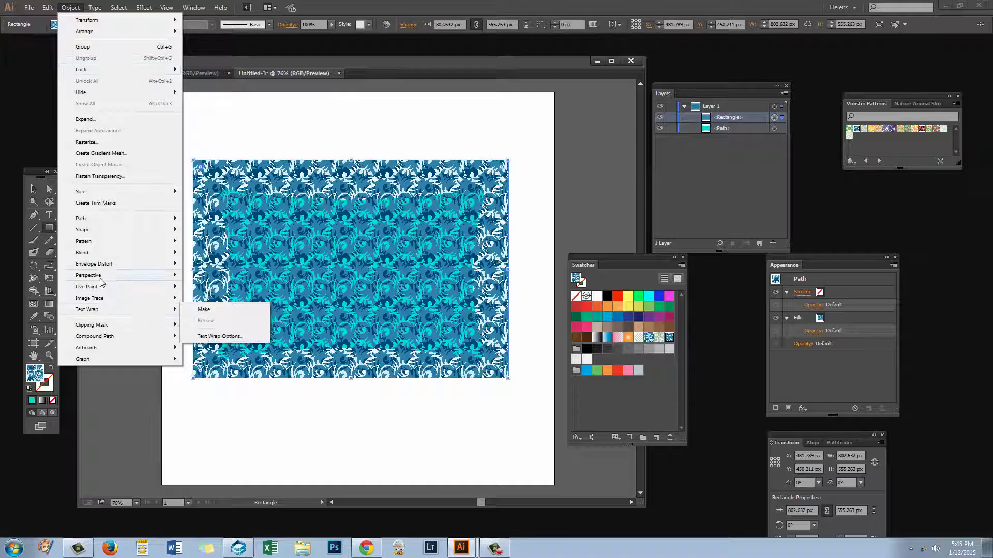
pyautogui.moveTo(104, 268)
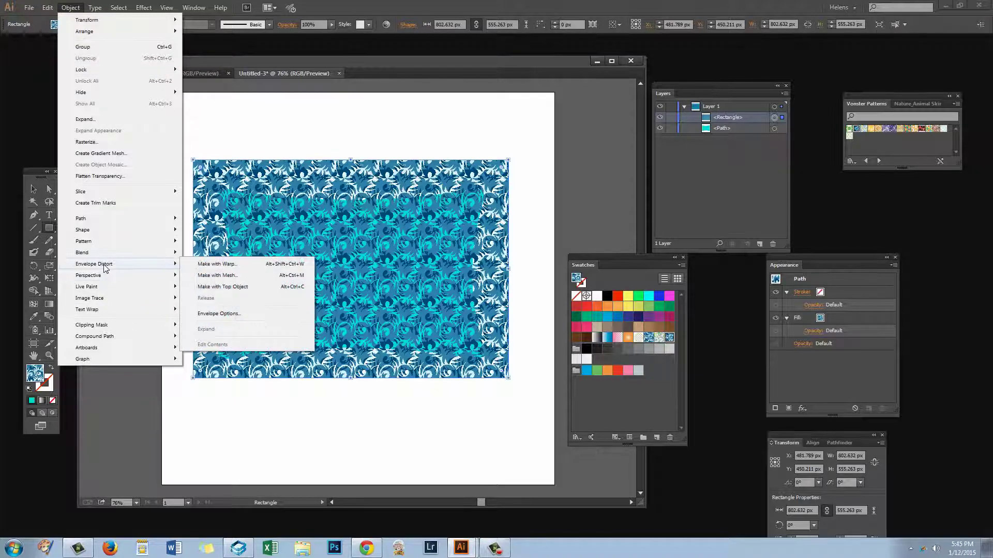
pyautogui.click(222, 275)
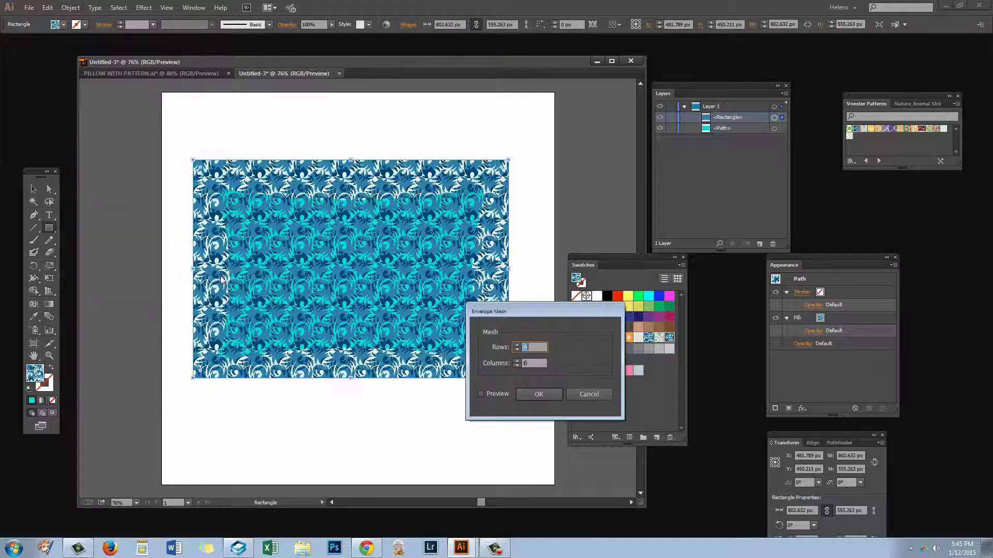
pyautogui.click(480, 394)
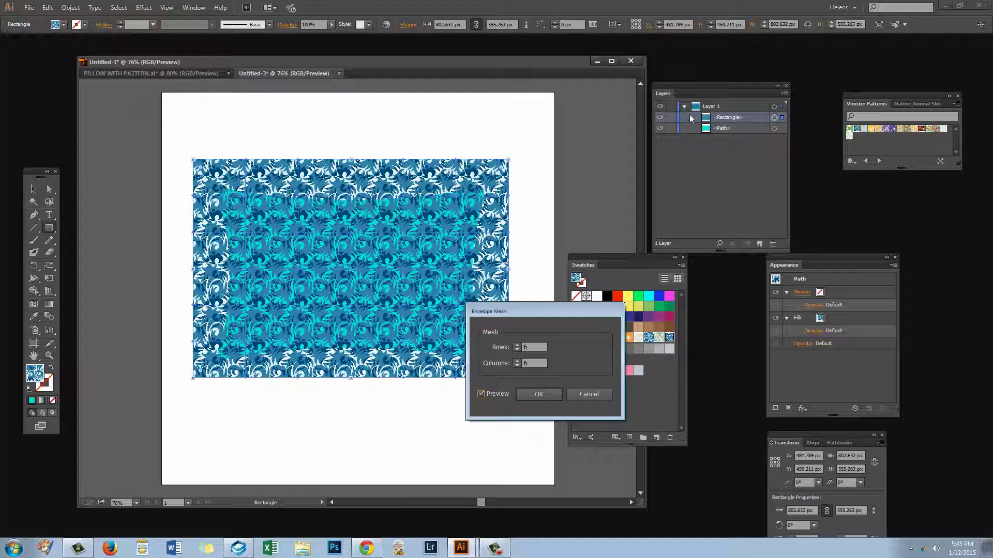
# - Apply the 6 × 6 mesh envelope and set Layer 1's colour to Green
pyautogui.click(536, 394)
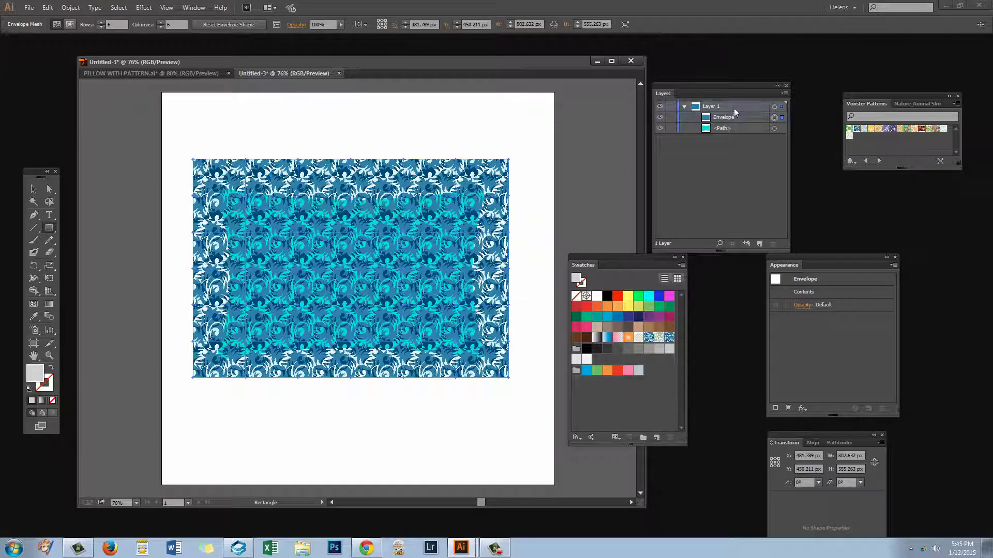
pyautogui.doubleClick(734, 108)
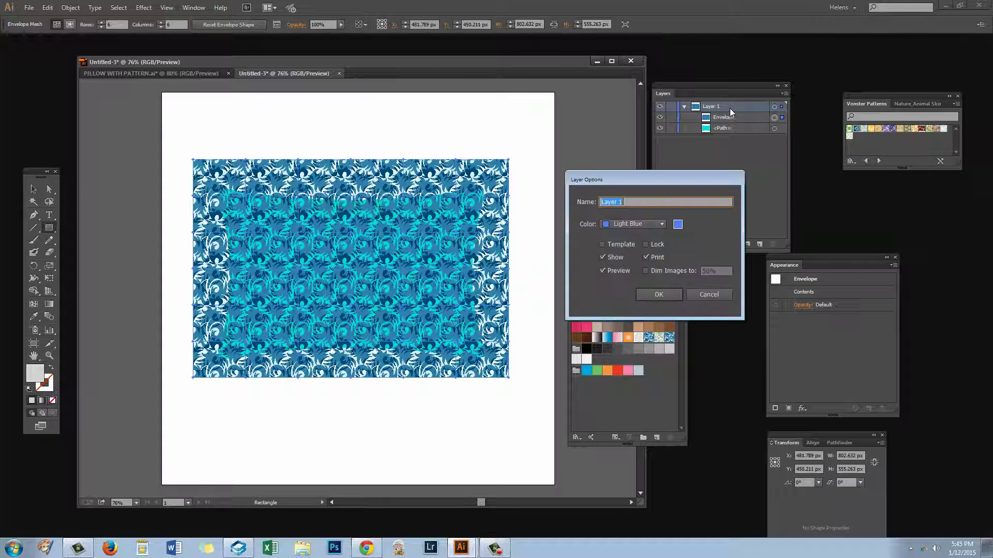
pyautogui.click(620, 223)
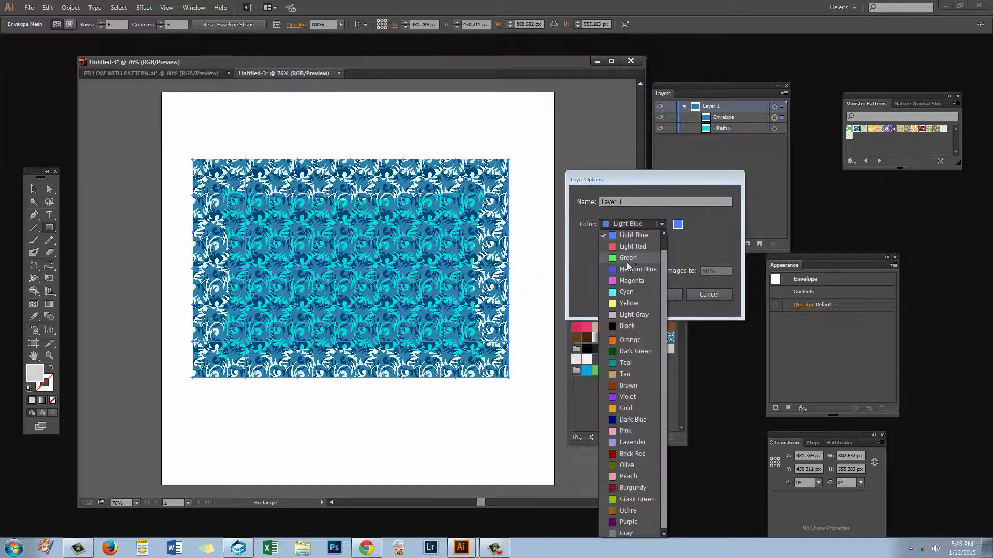
pyautogui.click(615, 258)
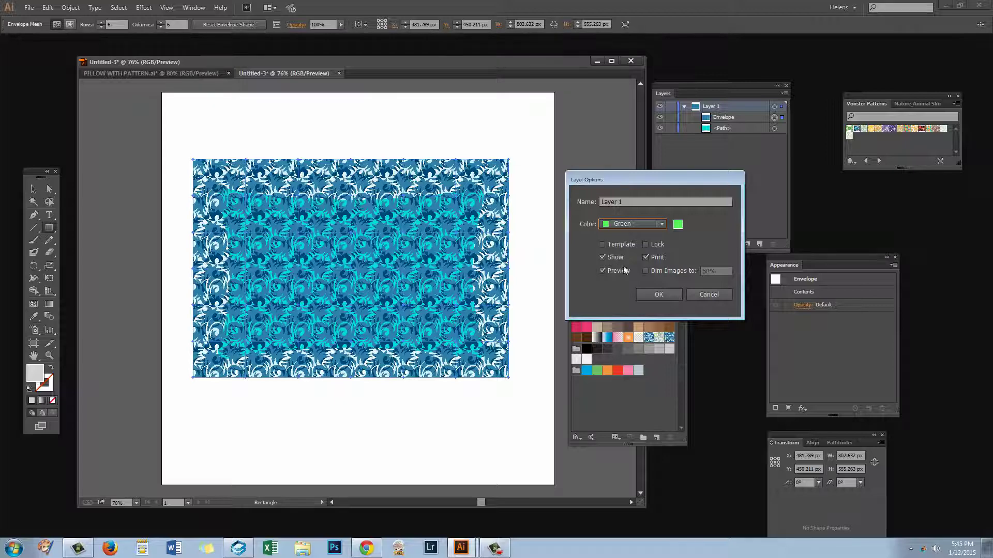
pyautogui.click(659, 294)
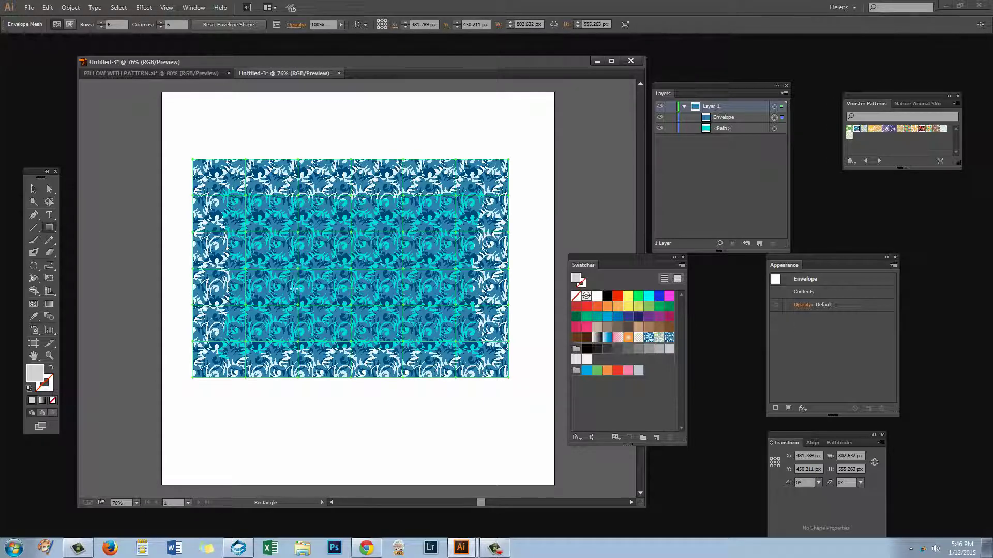
# - Confirm Envelope Options with Clipping Mask and Distort Pattern Fills enabled
pyautogui.click(71, 8)
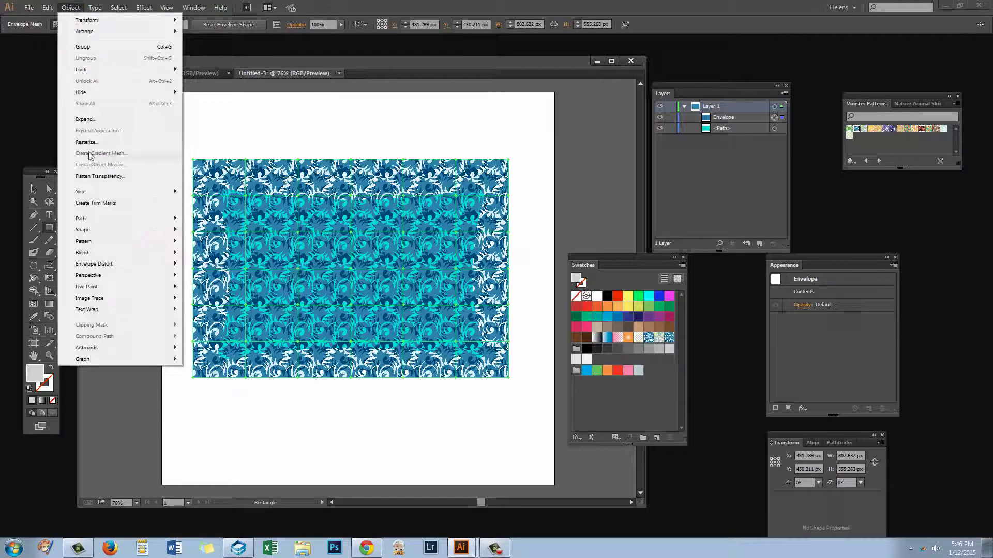
pyautogui.moveTo(94, 266)
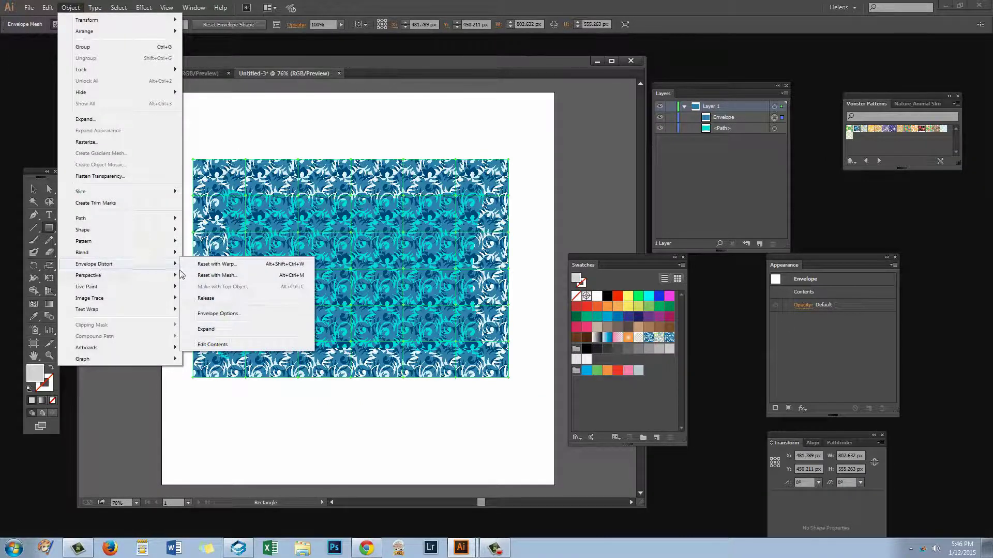
pyautogui.click(225, 313)
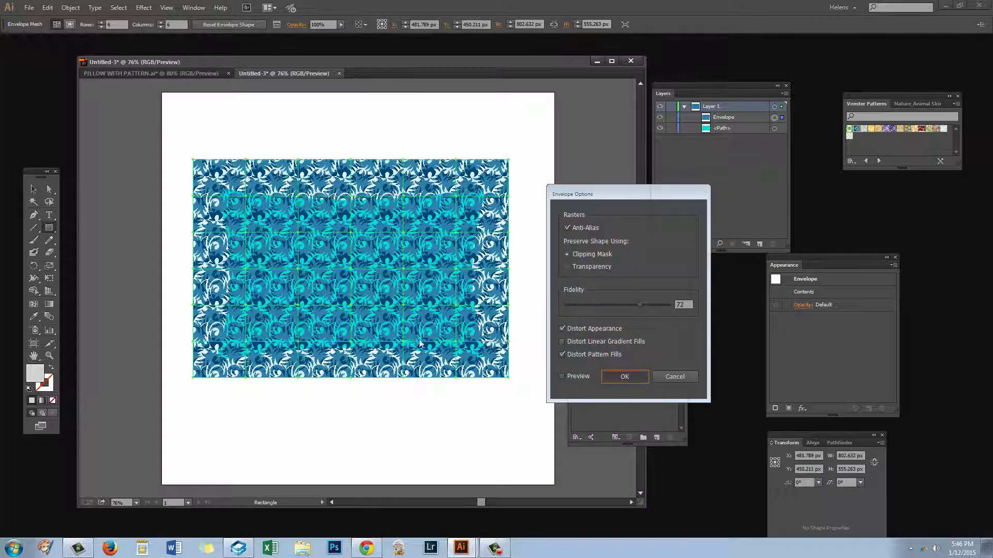
pyautogui.click(623, 377)
pyautogui.moveTo(51, 189); pyautogui.dragTo(72, 189)
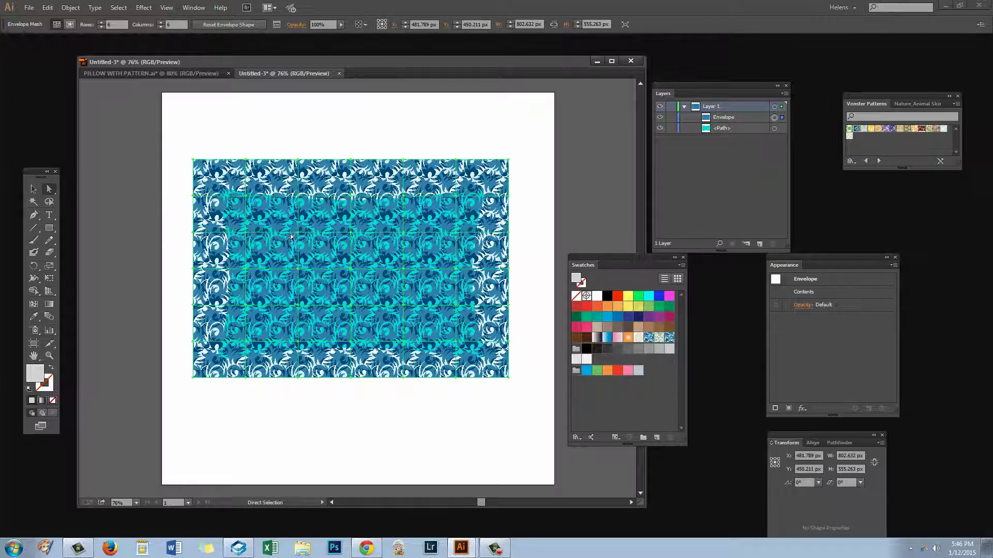
# - Drag interior mesh points and pull the bottom edge upward to bend the swirls into a wavy hem
pyautogui.moveTo(348, 237); pyautogui.dragTo(293, 232)
pyautogui.moveTo(296, 270); pyautogui.dragTo(286, 274)
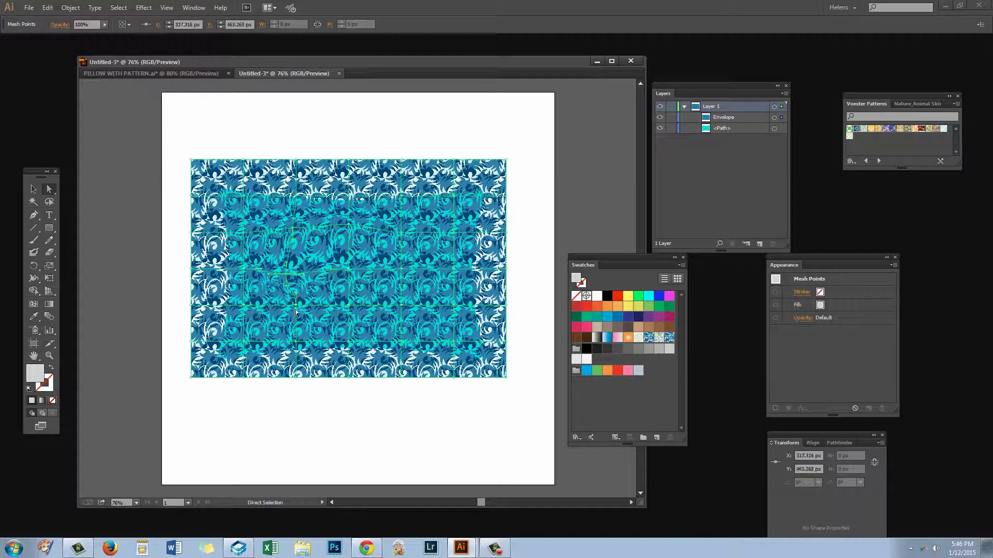
pyautogui.moveTo(295, 314); pyautogui.dragTo(309, 279)
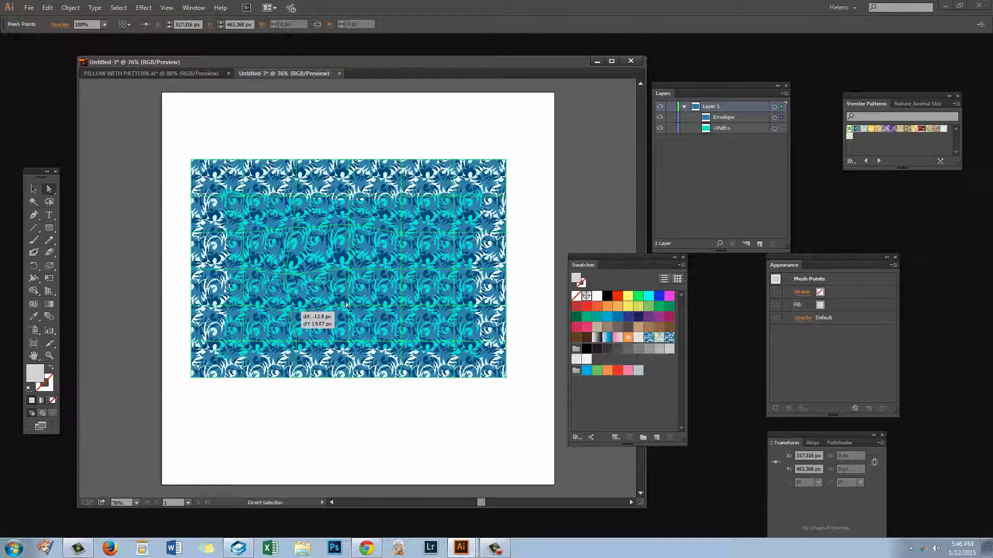
pyautogui.moveTo(348, 307); pyautogui.dragTo(407, 312)
pyautogui.moveTo(404, 274); pyautogui.dragTo(408, 215)
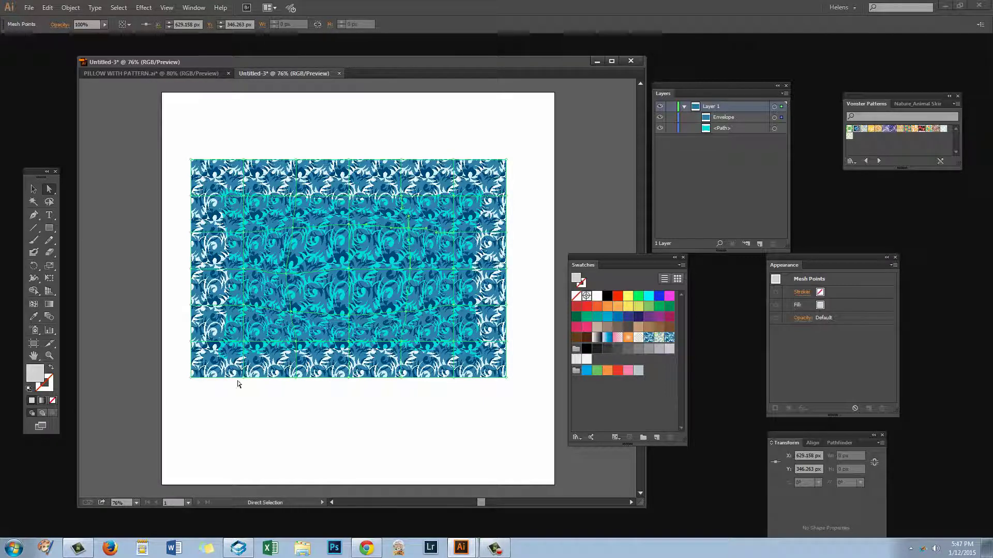
pyautogui.moveTo(244, 378); pyautogui.dragTo(447, 370)
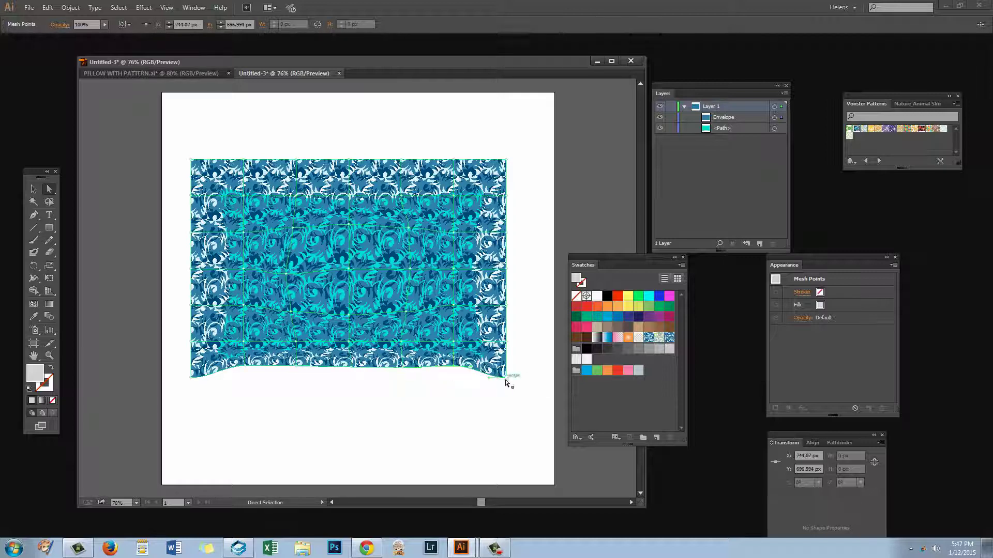
# - Pull the envelope's bottom-right corner, right-edge and top-right mesh points inward to pinch that side
pyautogui.click(506, 378)
pyautogui.moveTo(505, 378); pyautogui.dragTo(494, 372)
pyautogui.moveTo(442, 337); pyautogui.dragTo(486, 353)
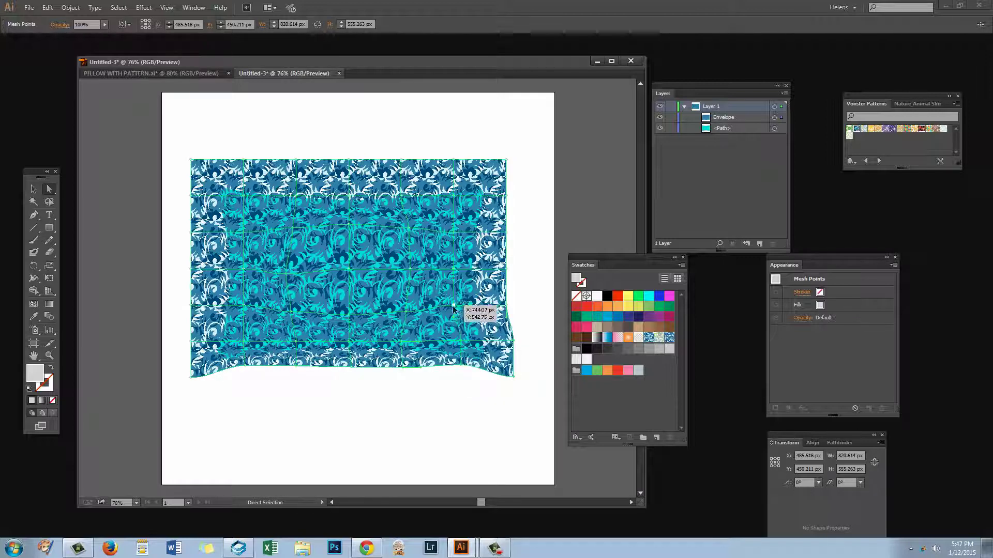
pyautogui.click(460, 310)
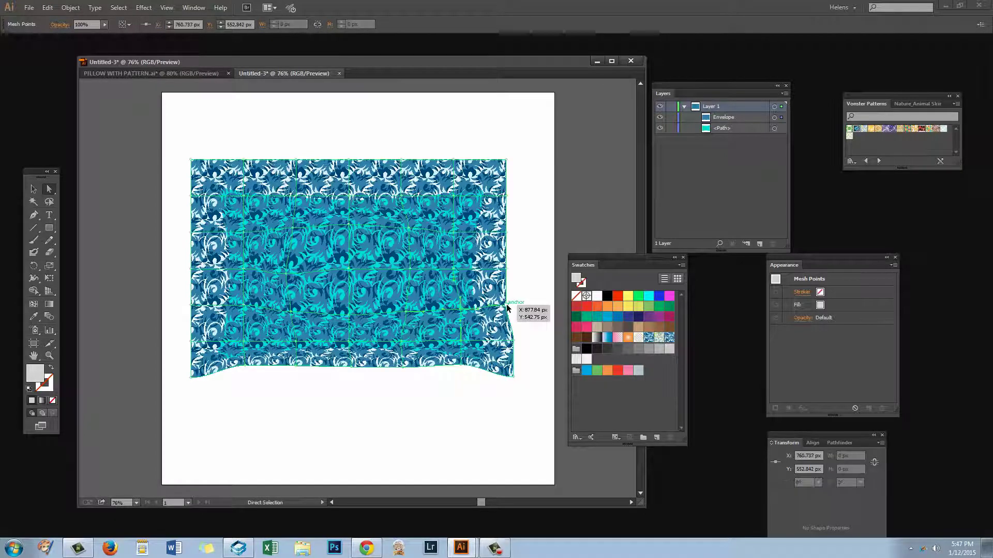
pyautogui.moveTo(507, 304); pyautogui.dragTo(502, 308)
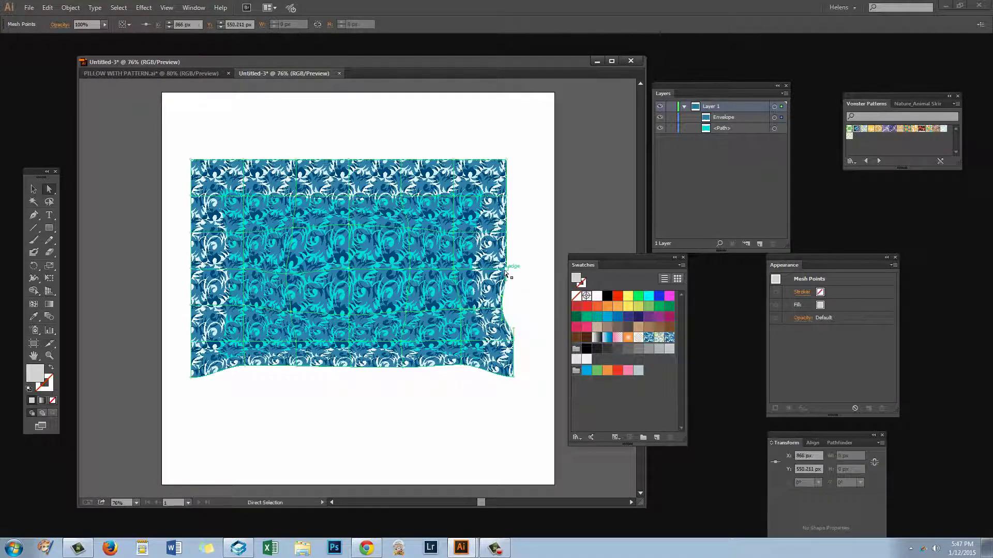
pyautogui.moveTo(504, 270); pyautogui.dragTo(500, 270)
pyautogui.moveTo(514, 343); pyautogui.dragTo(508, 343)
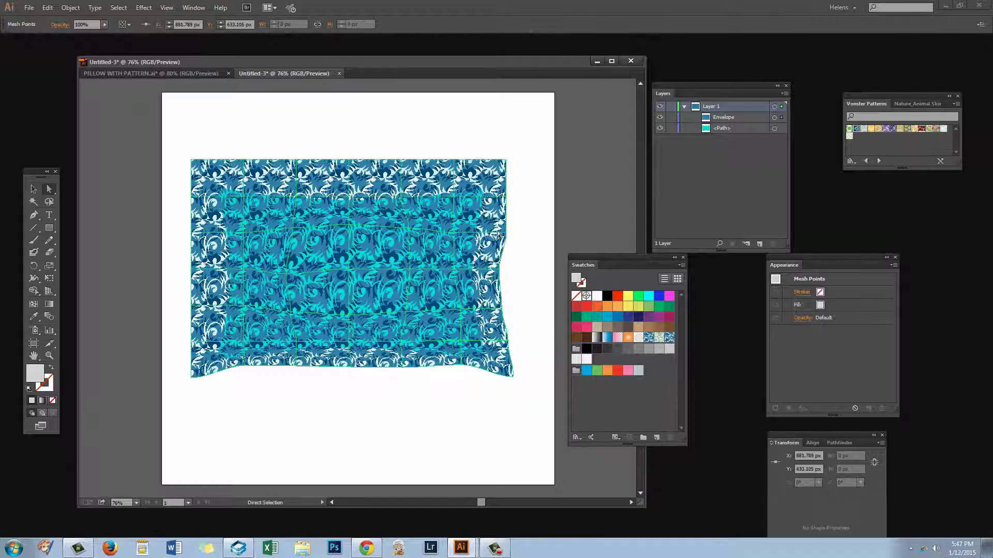
pyautogui.moveTo(498, 234); pyautogui.dragTo(492, 274)
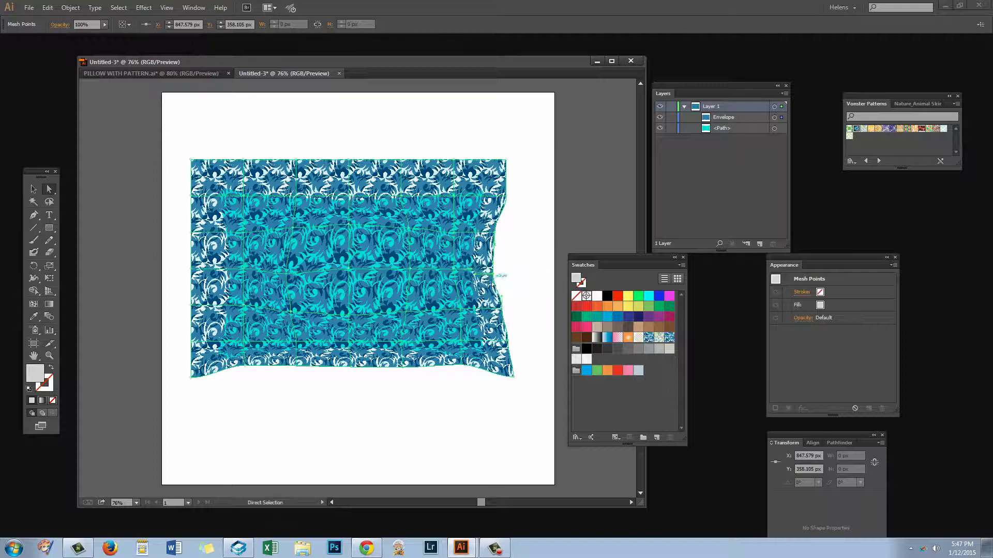
pyautogui.click(494, 276)
pyautogui.moveTo(502, 312); pyautogui.dragTo(510, 342)
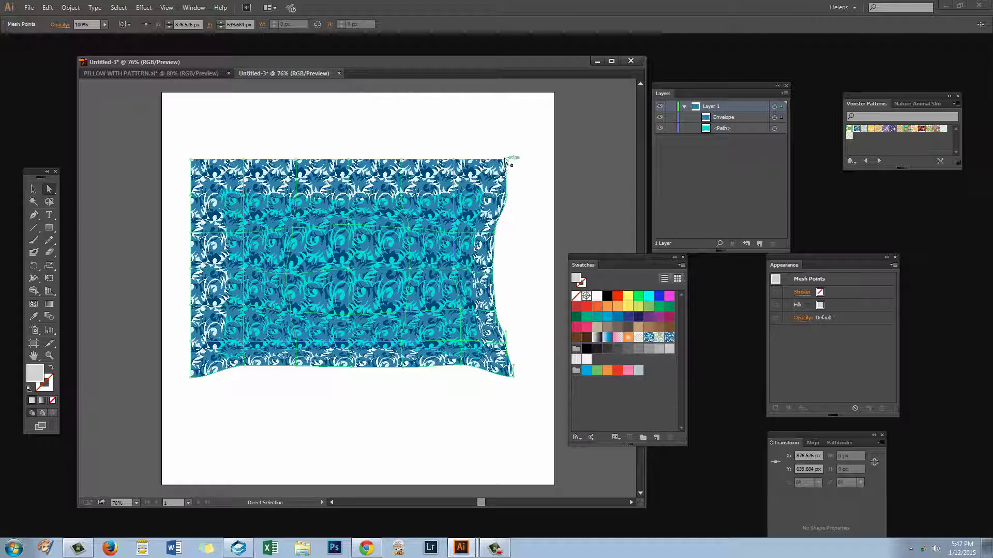
pyautogui.moveTo(505, 160); pyautogui.dragTo(199, 170)
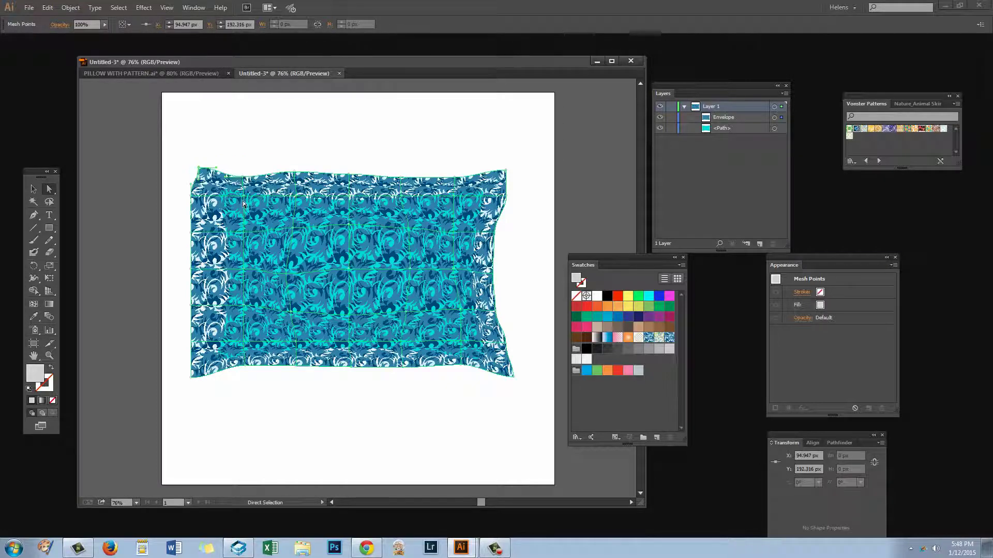
# - Nudge several interior and upper-right mesh points a few pixels, then select the <Path> row in Layers
pyautogui.click(243, 199)
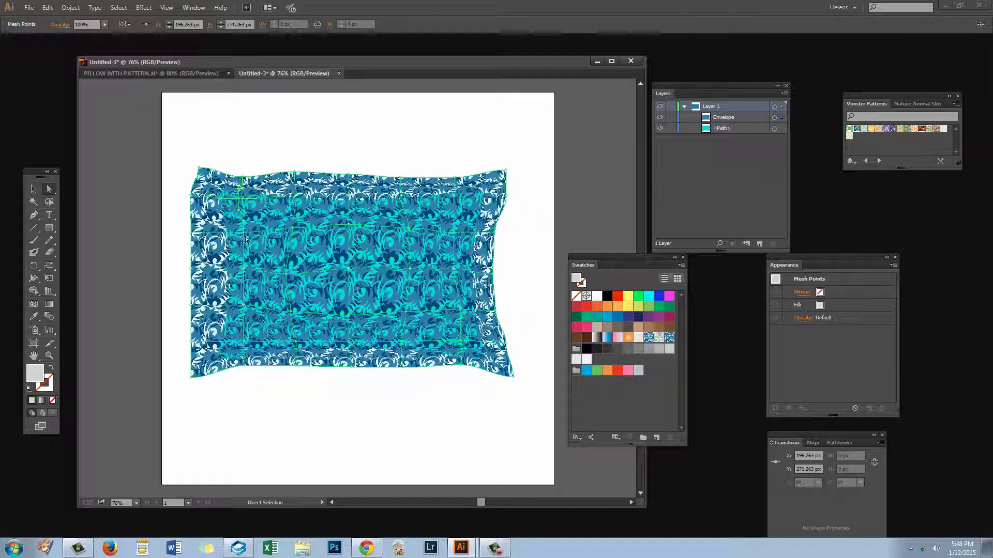
pyautogui.moveTo(238, 238); pyautogui.dragTo(241, 277)
pyautogui.moveTo(243, 313); pyautogui.dragTo(241, 312)
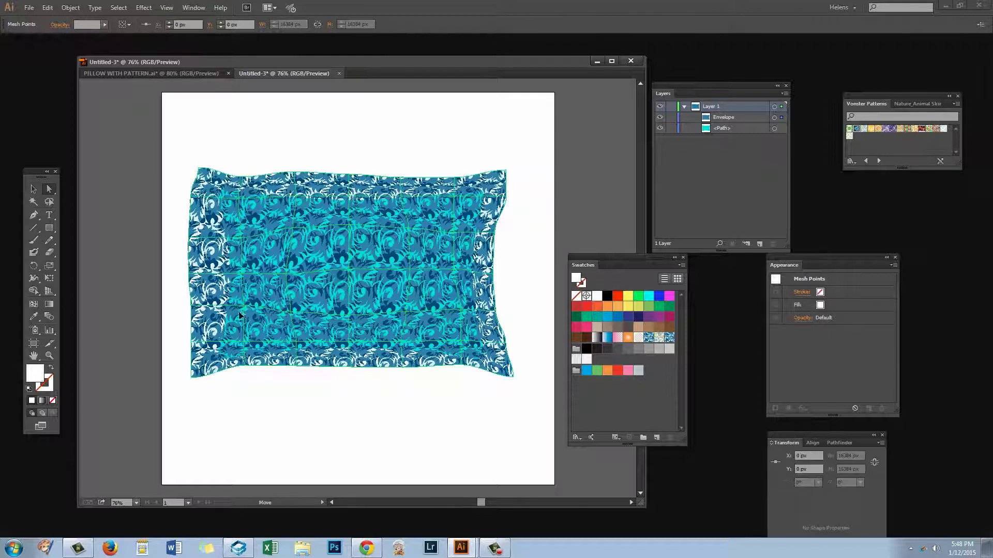
pyautogui.moveTo(240, 312); pyautogui.dragTo(324, 355)
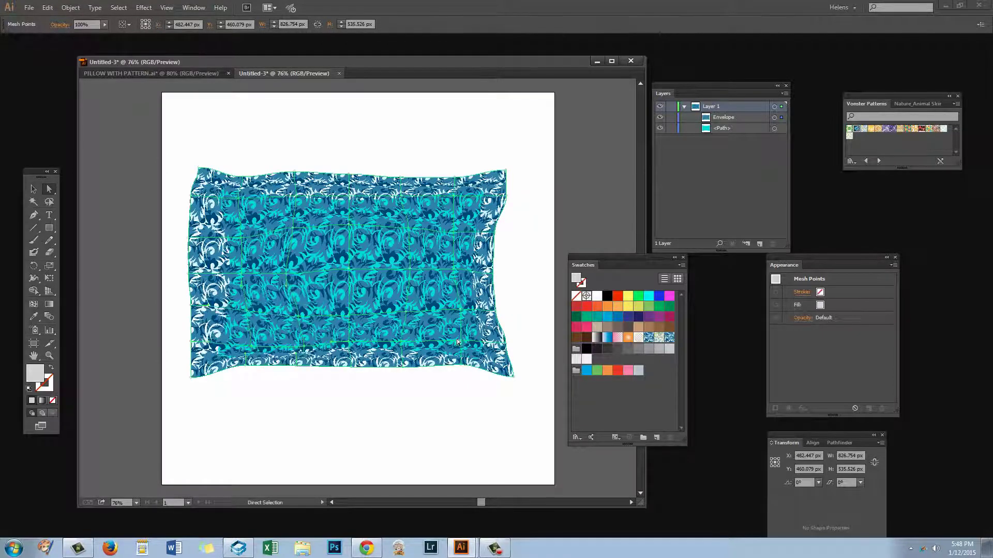
pyautogui.click(460, 343)
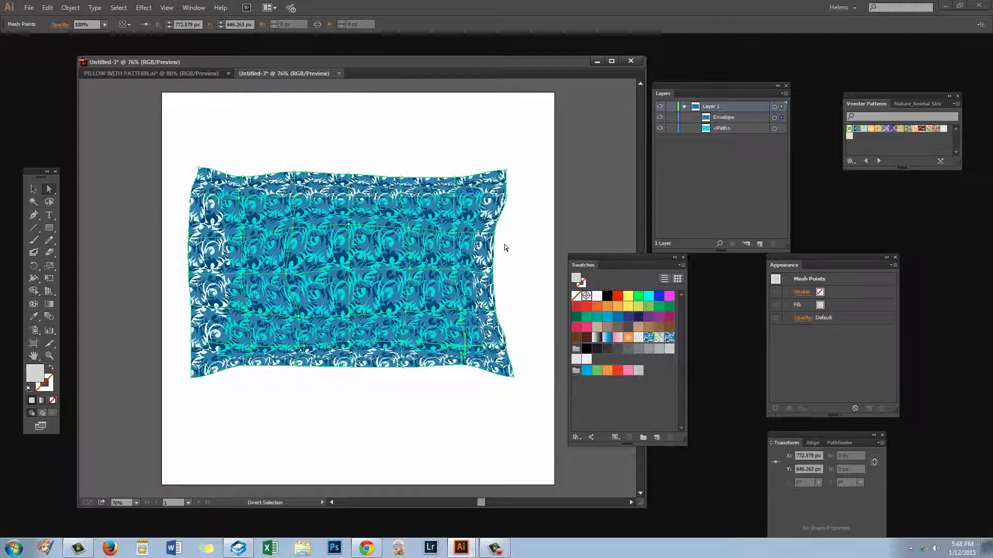
pyautogui.moveTo(455, 199); pyautogui.dragTo(456, 196)
pyautogui.click(739, 124)
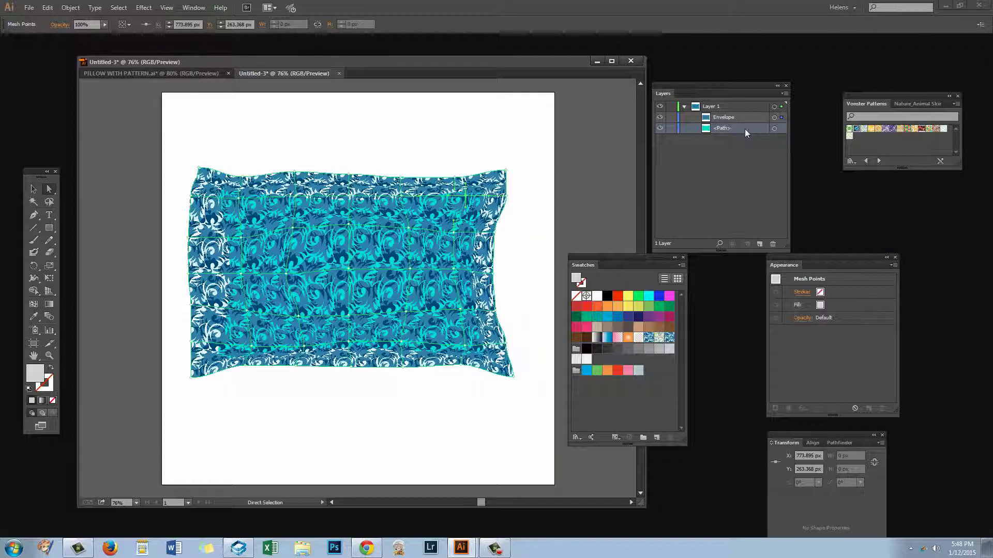
# - Move the pillow path above Envelope in Layers, set its fill to None, and select both objects
pyautogui.moveTo(731, 127); pyautogui.dragTo(712, 119)
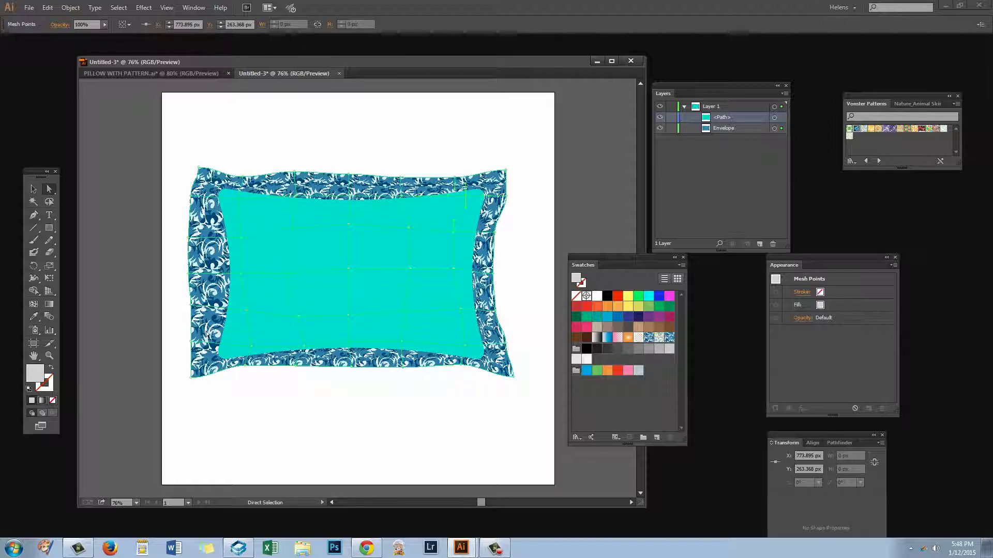
pyautogui.click(773, 117)
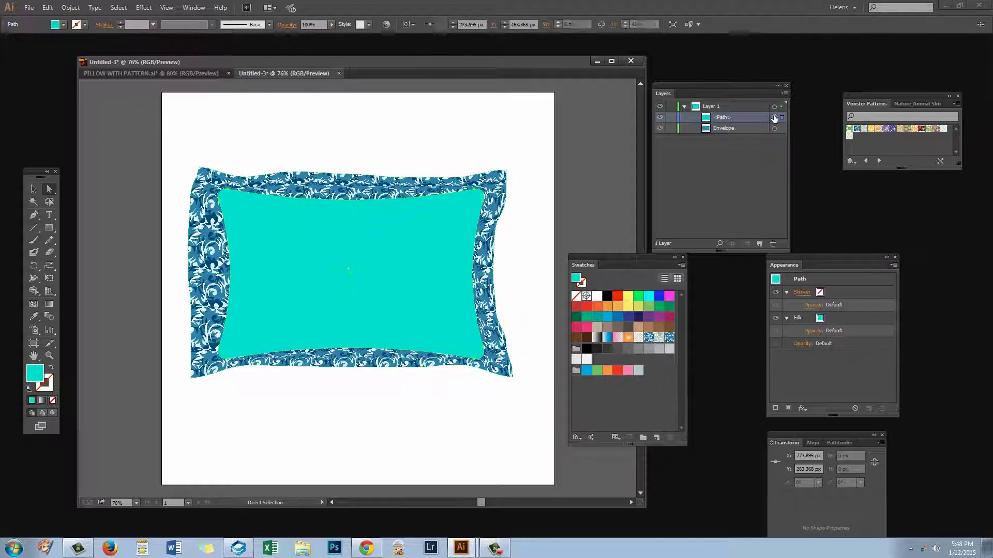
pyautogui.click(51, 402)
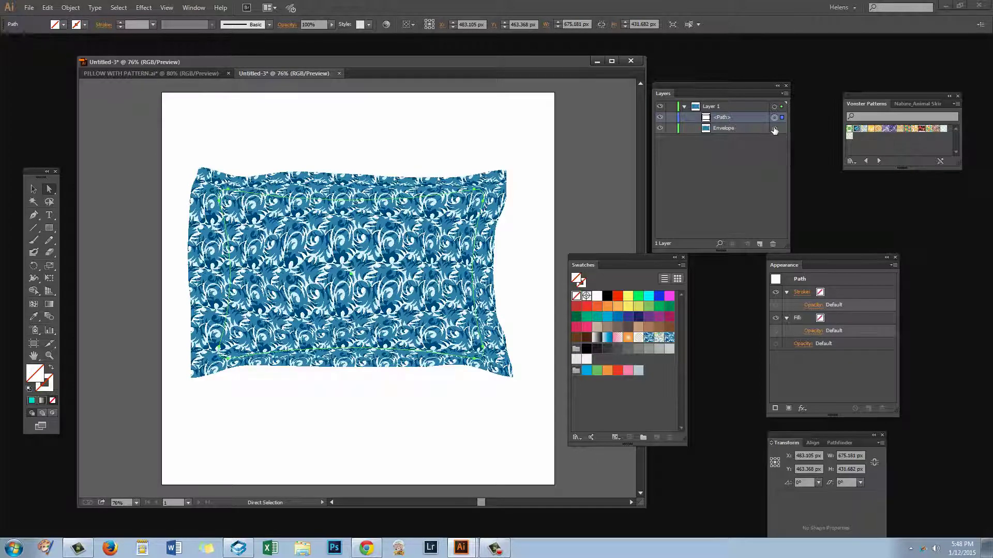
pyautogui.keyDown('shift'); pyautogui.click(774, 131); pyautogui.keyUp('shift')
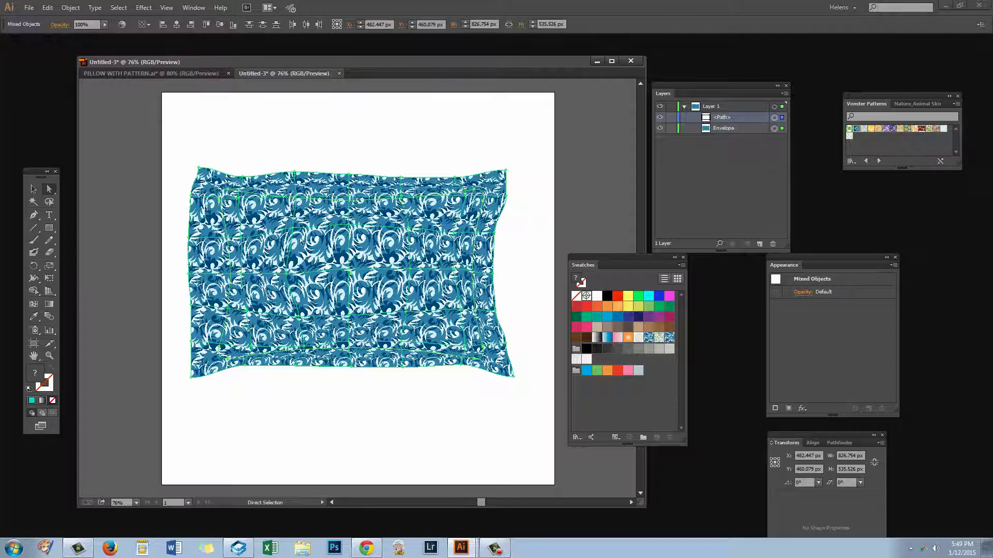
# - Make a clipping mask from the pillow outline and swirl envelope, then deselect
pyautogui.rightClick(301, 241)
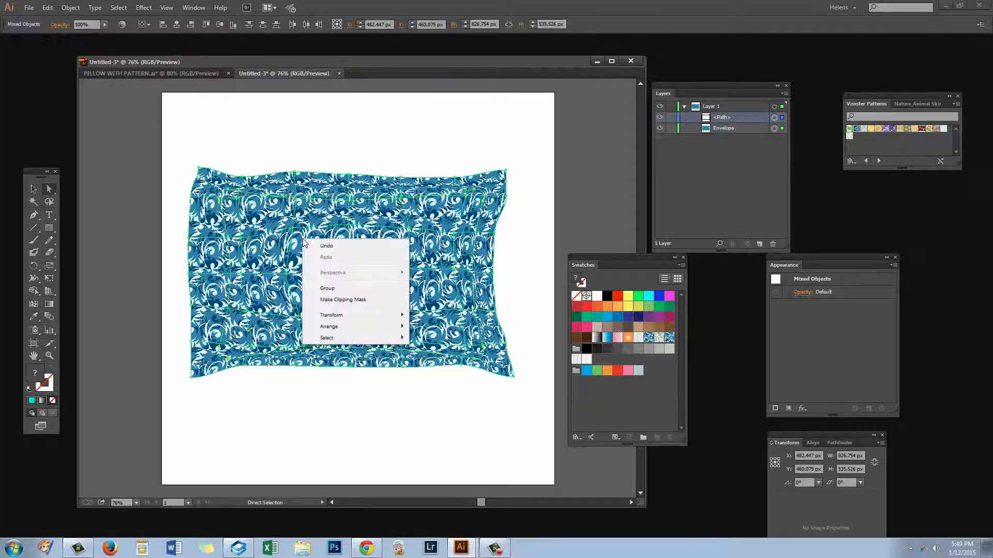
pyautogui.click(339, 300)
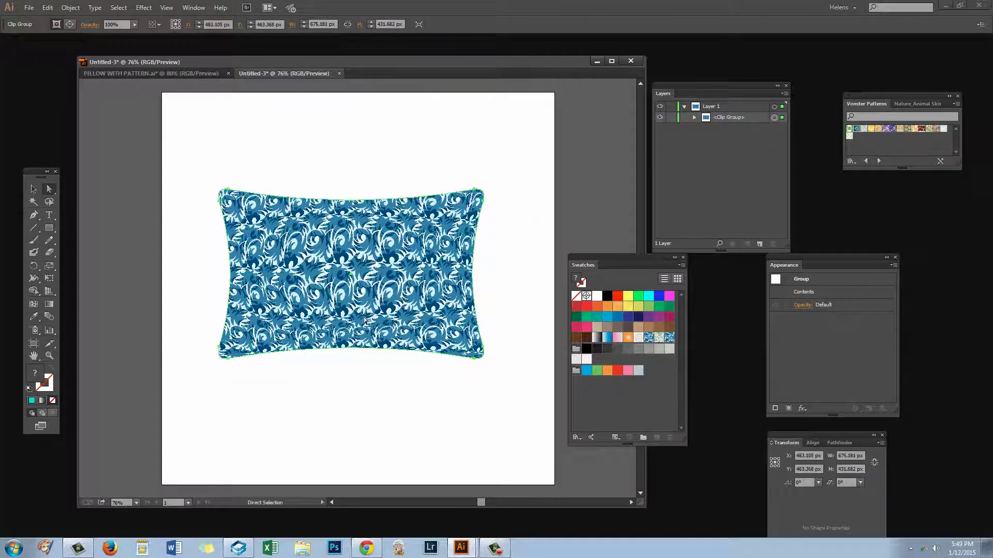
pyautogui.click(428, 432)
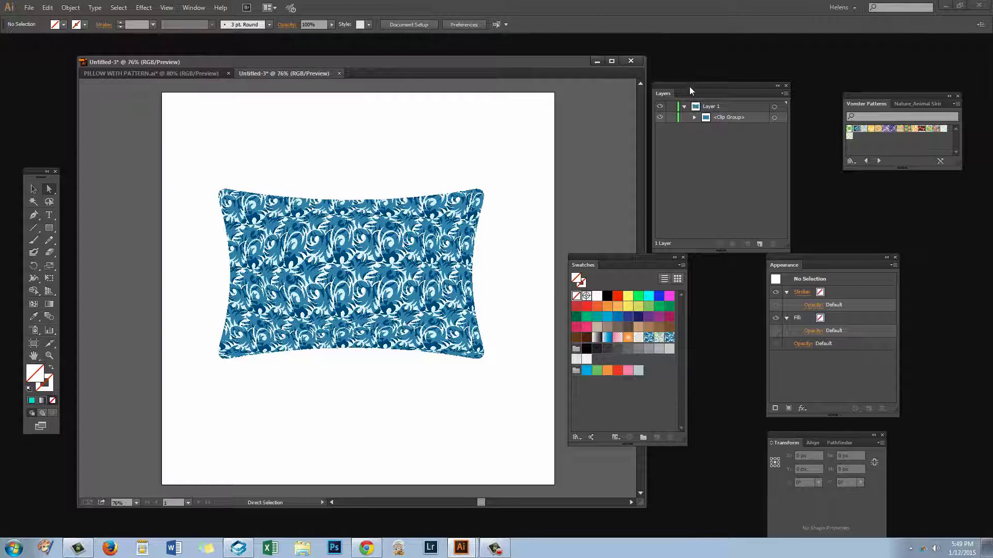
# - Move the Layers panel and set its Panel Options row size to Large
pyautogui.moveTo(689, 90); pyautogui.dragTo(627, 238)
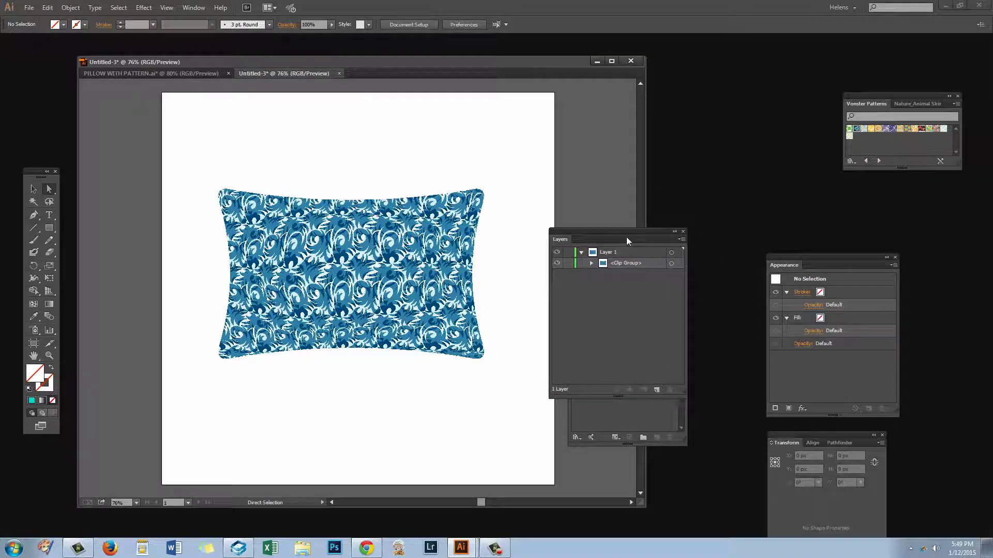
pyautogui.click(682, 238)
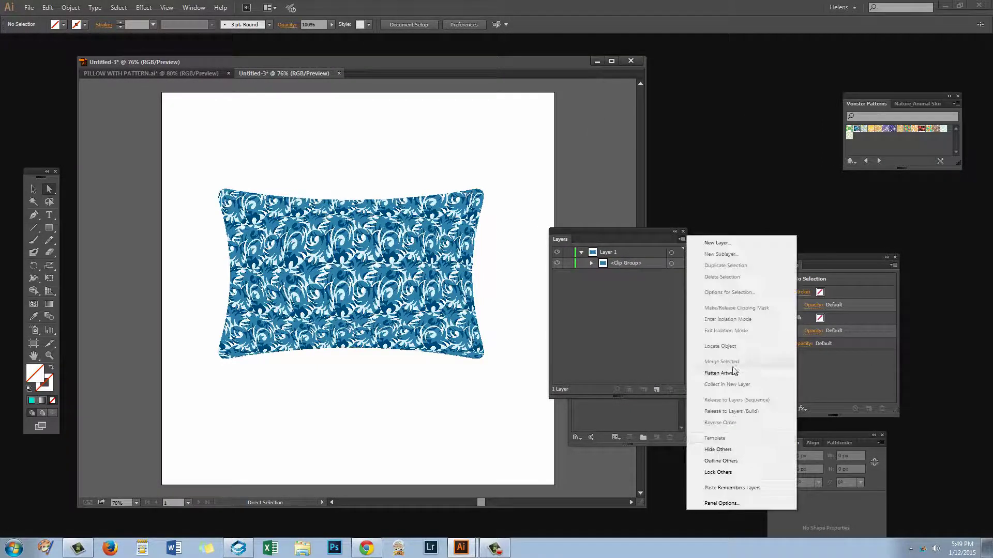
pyautogui.click(724, 504)
pyautogui.click(438, 237)
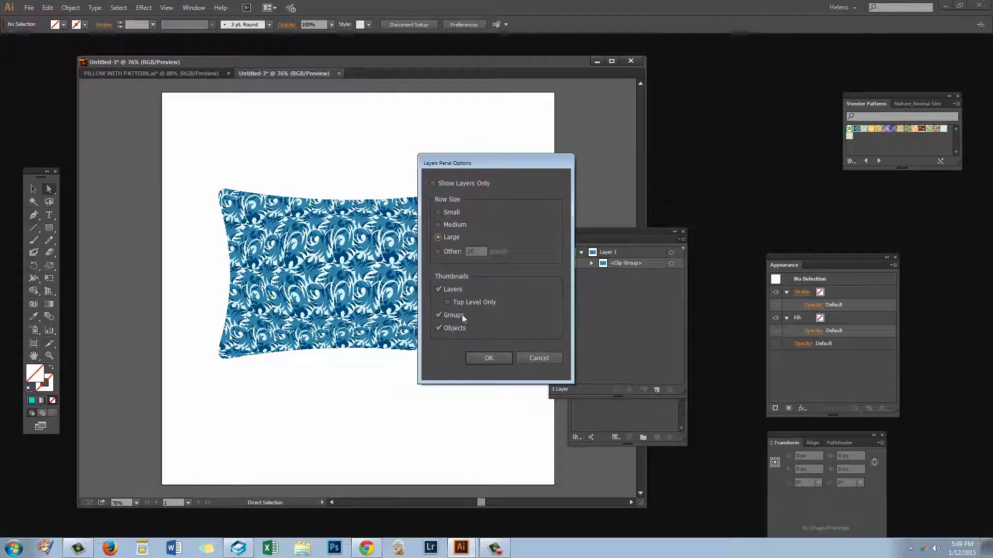
pyautogui.click(488, 358)
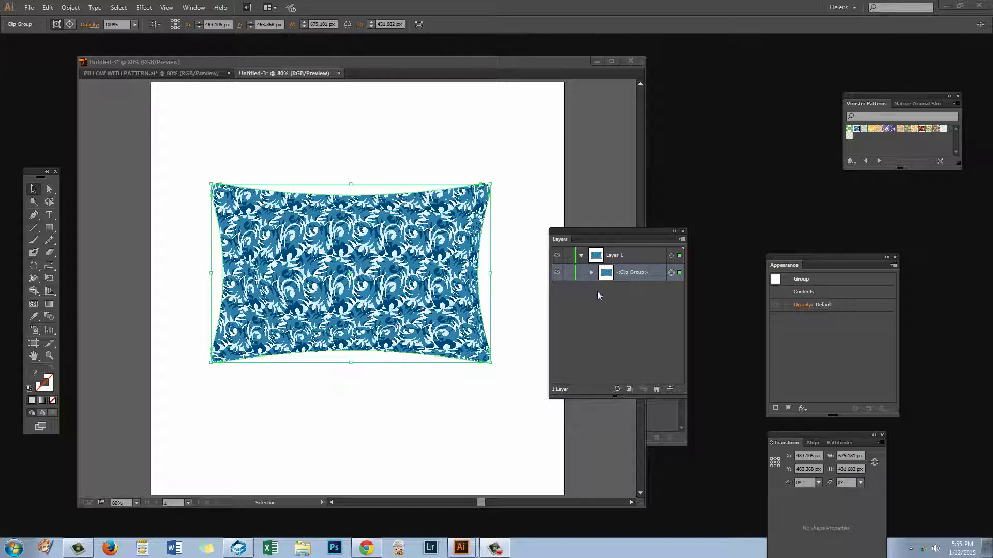
# - Expand <Clip Group> and target its clipping path and Envelope rows
pyautogui.click(591, 273)
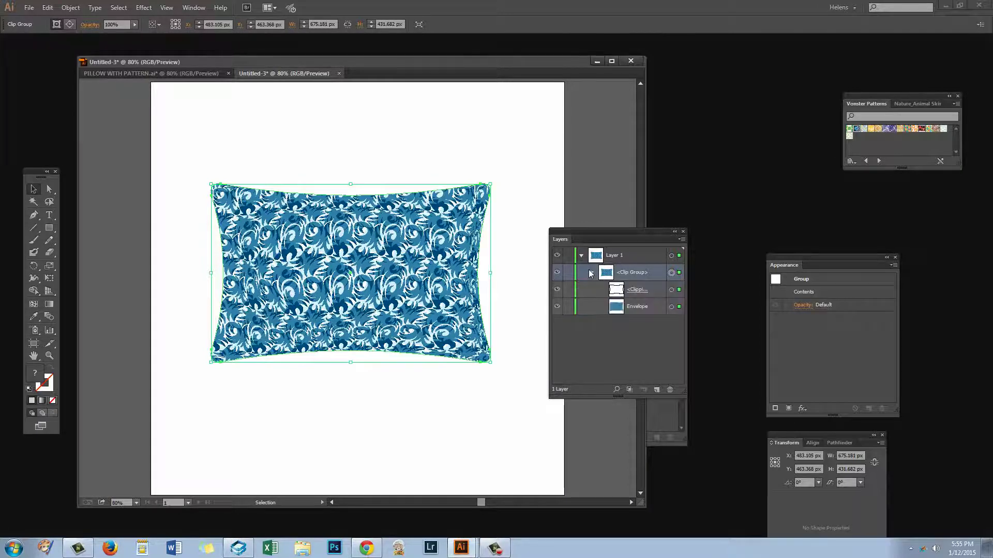
pyautogui.click(639, 290)
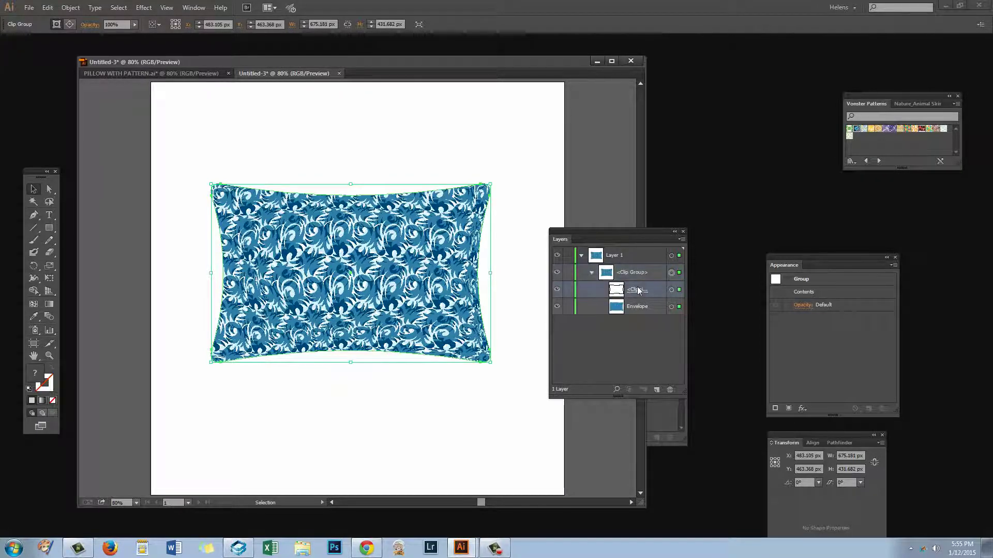
pyautogui.click(672, 291)
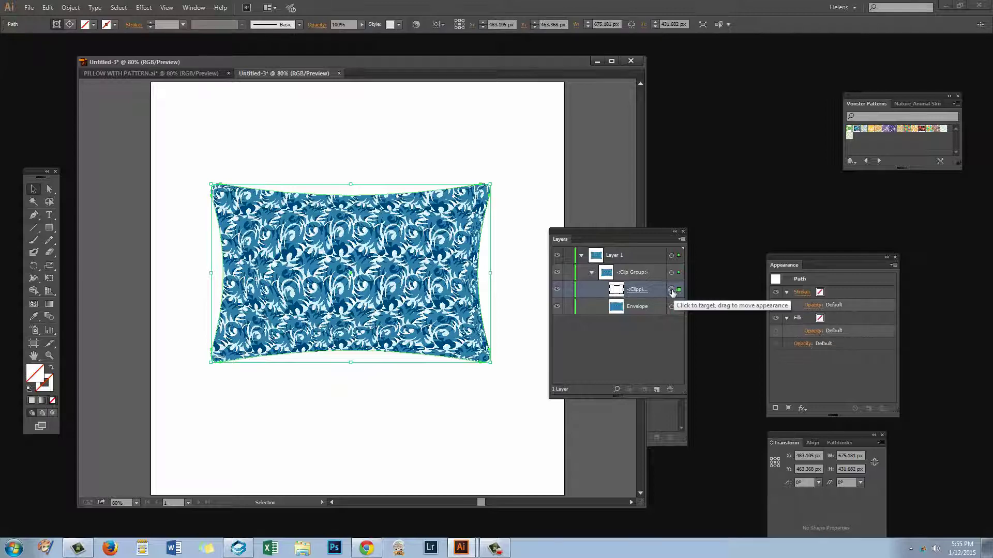
pyautogui.click(642, 308)
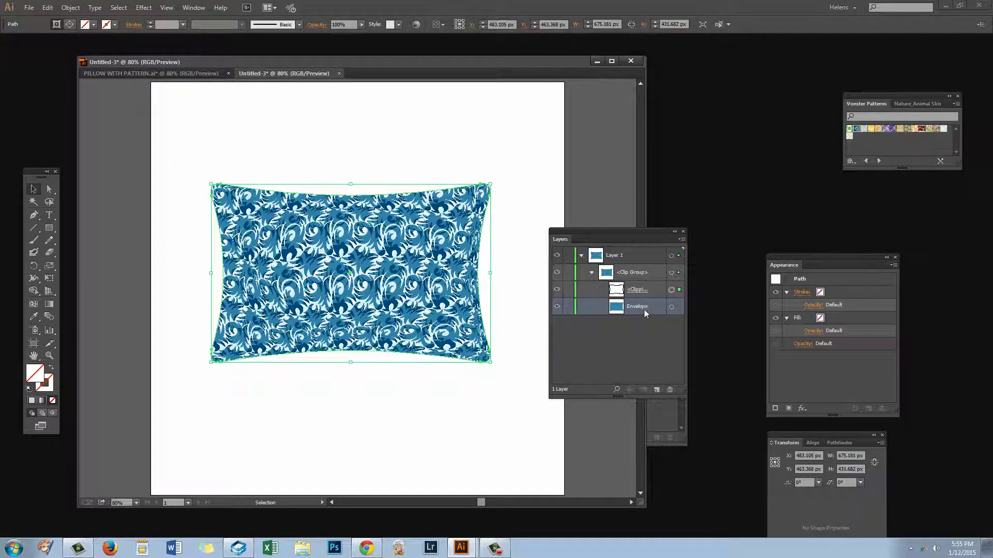
# - Target Envelope, shift it slightly, and pull its lower-left mesh points about 7.5 px outward
pyautogui.click(671, 307)
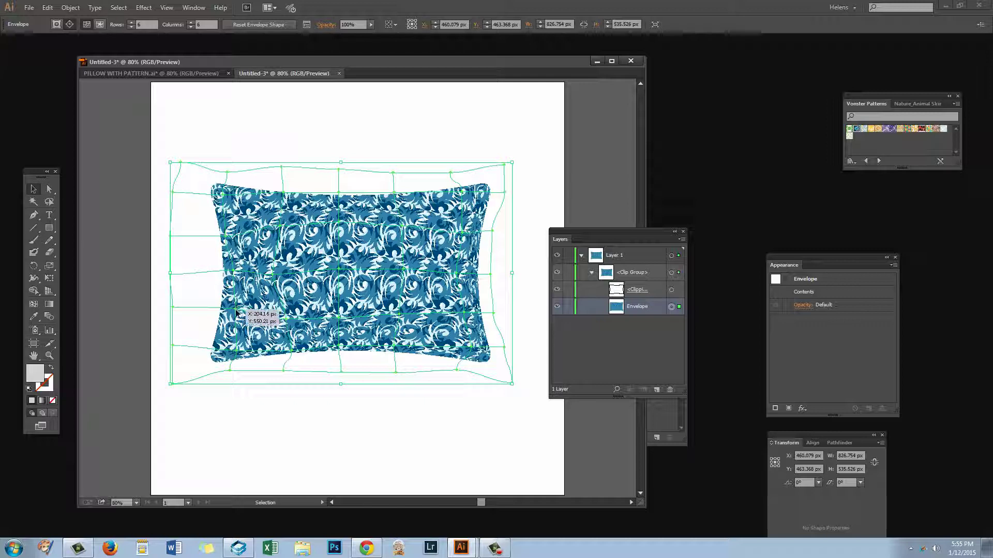
pyautogui.click(48, 190)
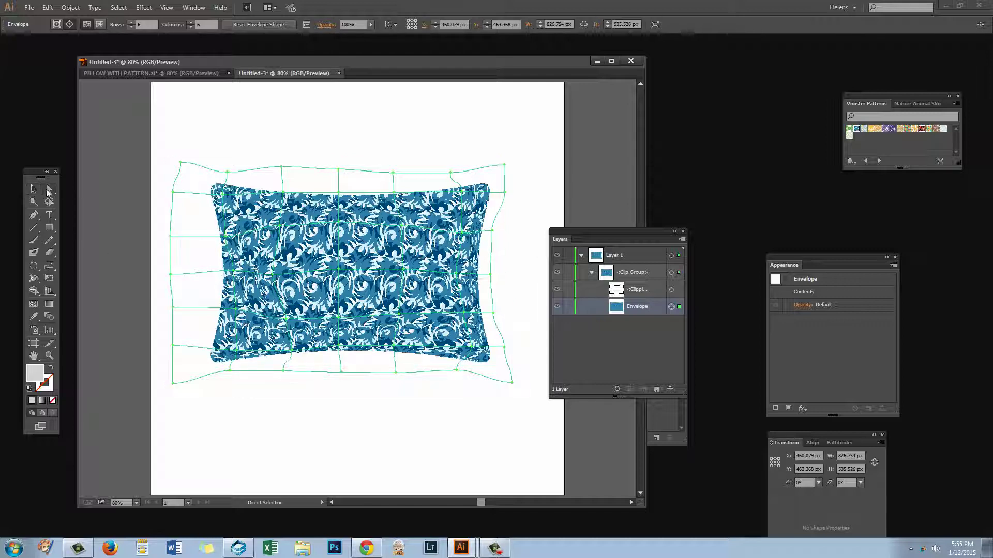
pyautogui.moveTo(236, 312); pyautogui.dragTo(235, 312)
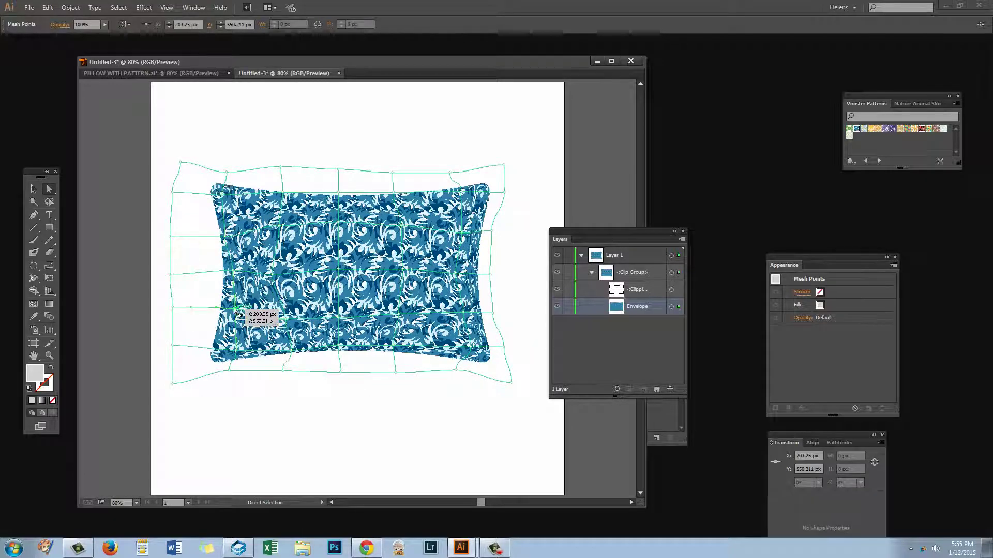
pyautogui.moveTo(236, 311); pyautogui.dragTo(233, 311)
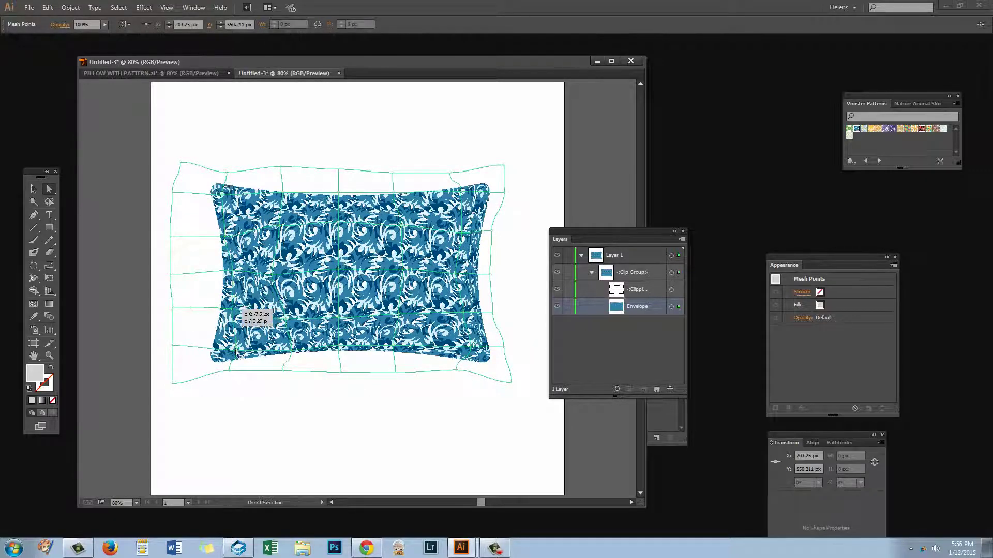
pyautogui.moveTo(240, 356); pyautogui.dragTo(230, 348)
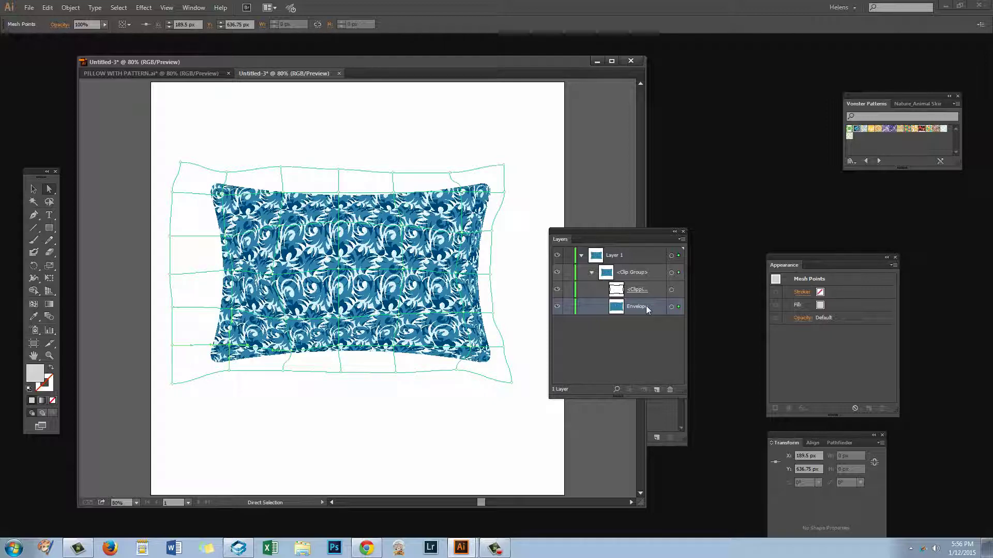
# - Apply Envelope Distort > Edit Contents to expose the 802.632 × 555.263 px patterned rectangle
pyautogui.click(70, 7)
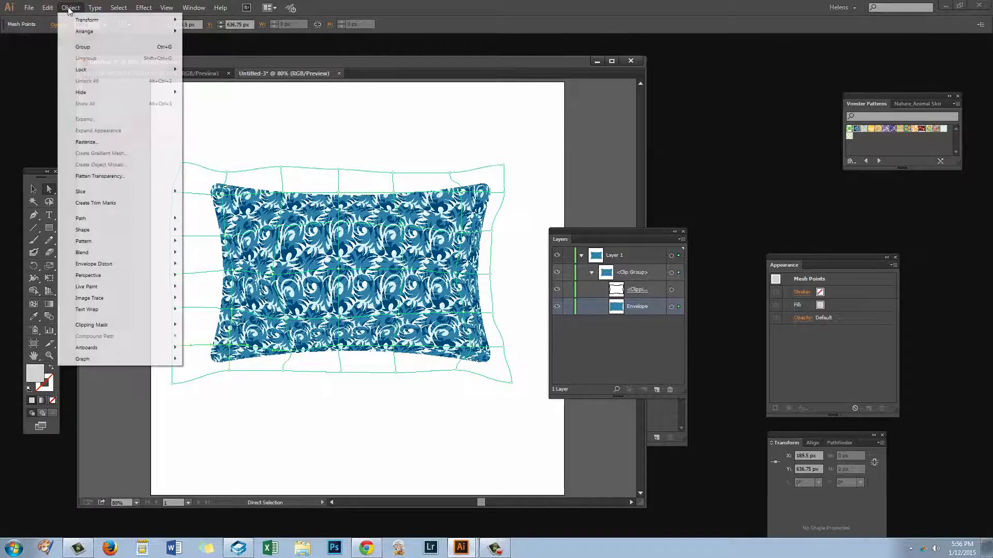
pyautogui.moveTo(127, 264)
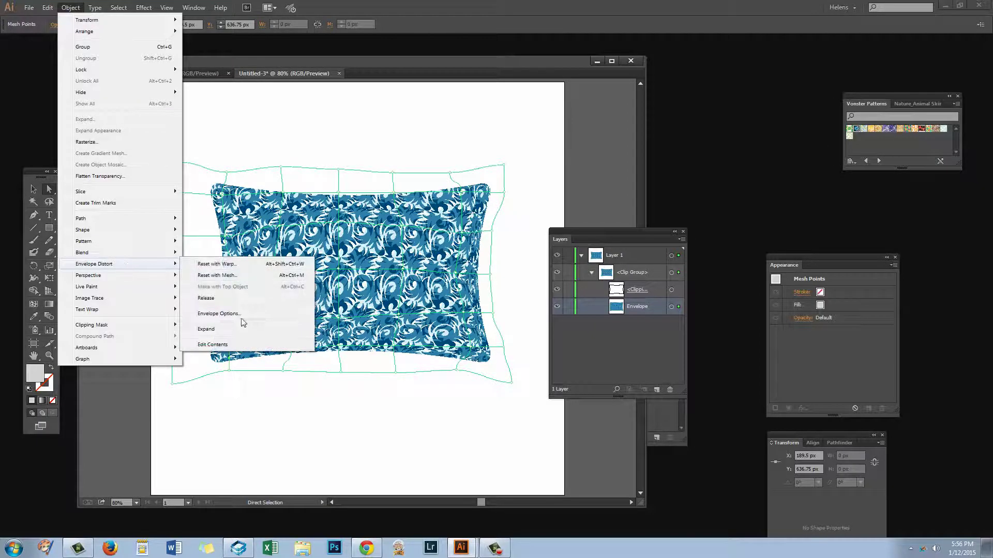
pyautogui.click(214, 345)
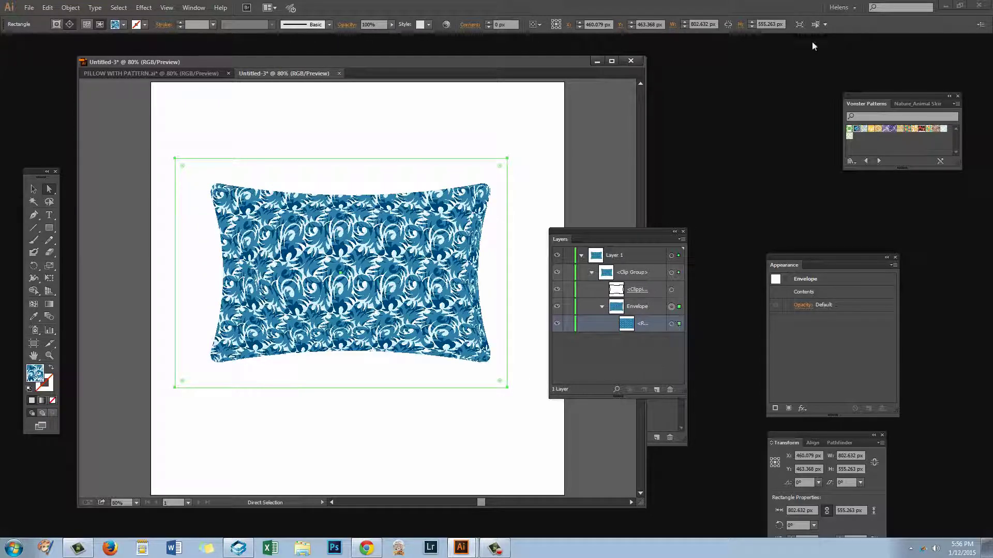
# - Fill the envelope contents with the gold swirl swatch from Vonster Patterns and reselect the cushion
pyautogui.click(900, 129)
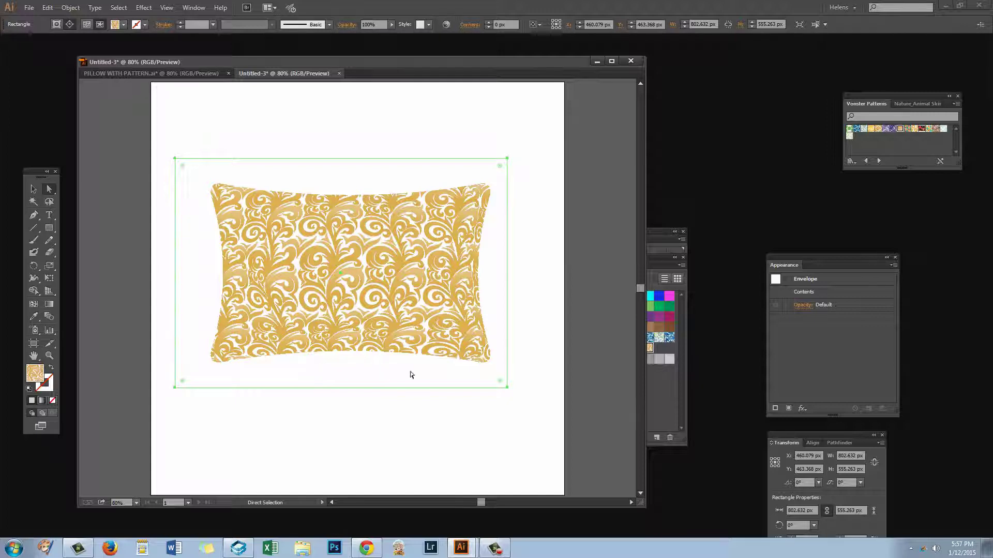
pyautogui.click(229, 318)
pyautogui.click(70, 8)
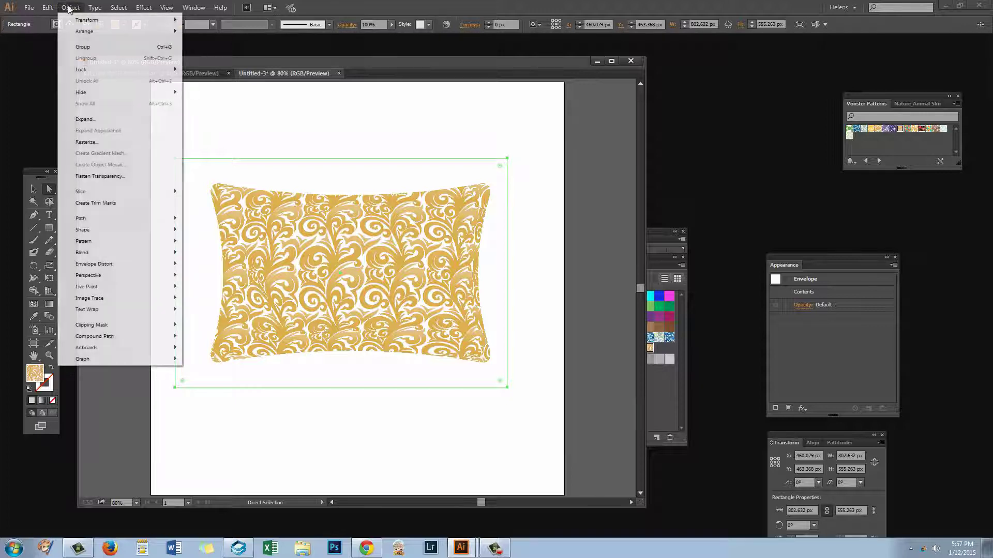
# - Return to Edit Envelope, nudge an upper-left mesh point, and collapse the Clip Group in Layers
pyautogui.moveTo(101, 266)
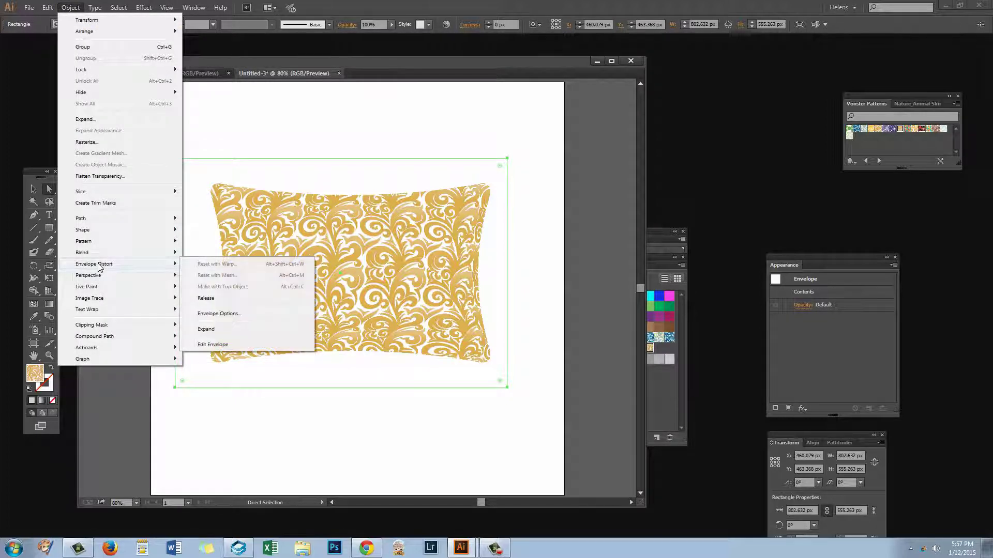
pyautogui.click(212, 345)
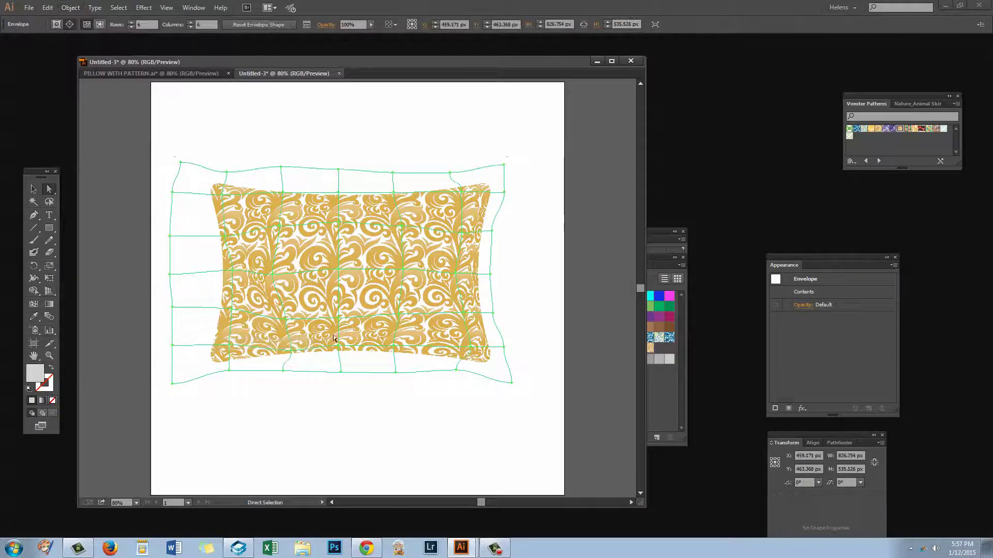
pyautogui.click(659, 237)
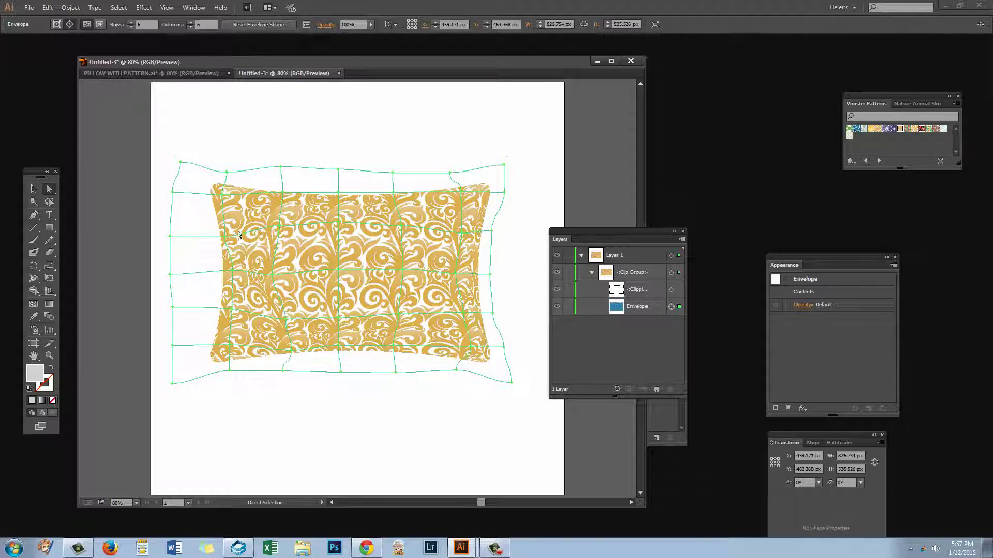
pyautogui.moveTo(227, 240); pyautogui.dragTo(278, 216)
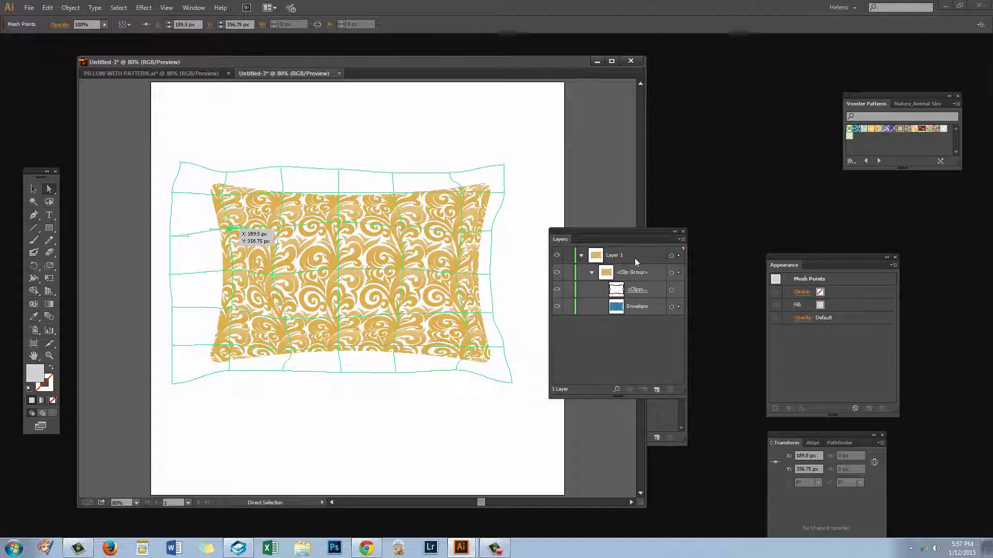
pyautogui.click(591, 272)
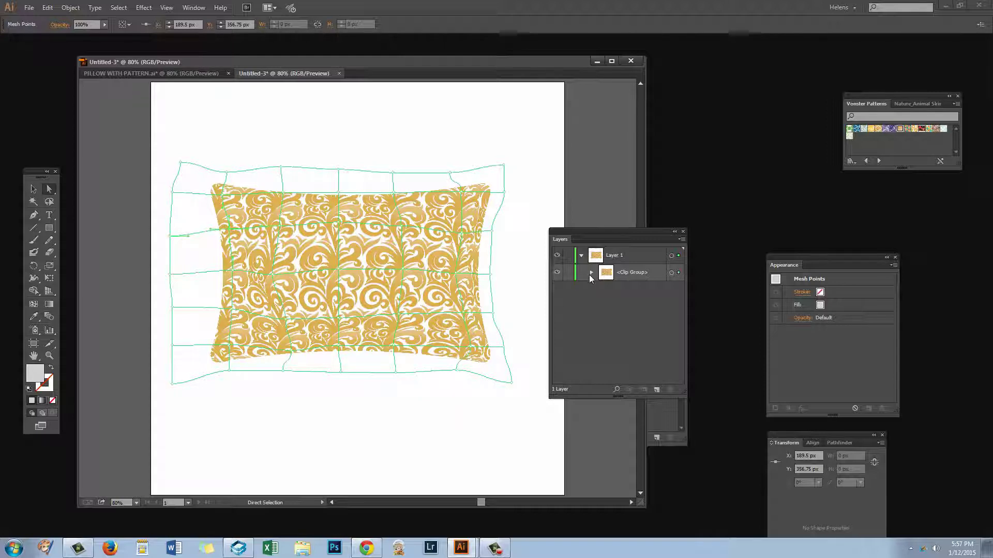
# - Draw a large 776.25 px circle over the cushion with the Ellipse Tool
pyautogui.click(48, 232)
pyautogui.click(49, 228)
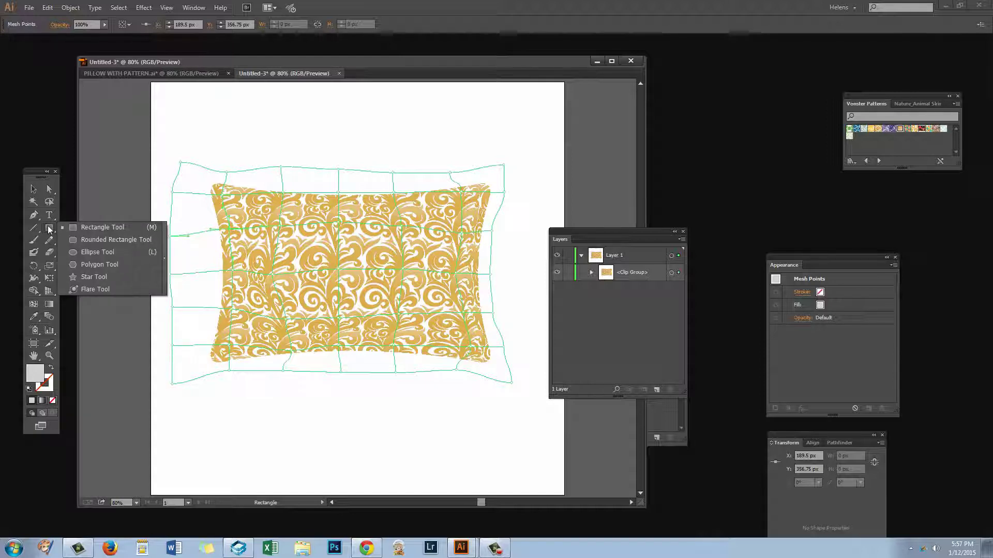
pyautogui.click(91, 253)
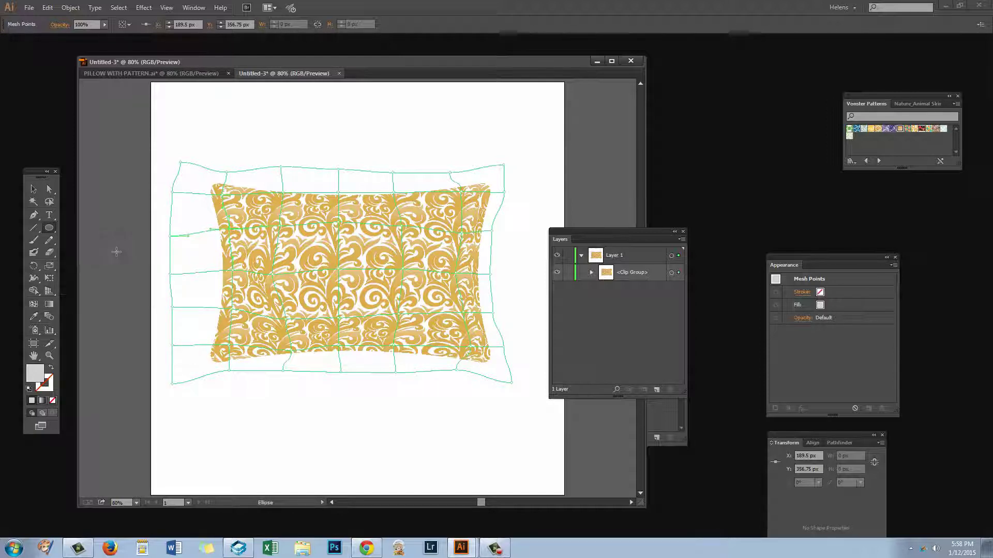
pyautogui.moveTo(195, 137); pyautogui.dragTo(514, 459)
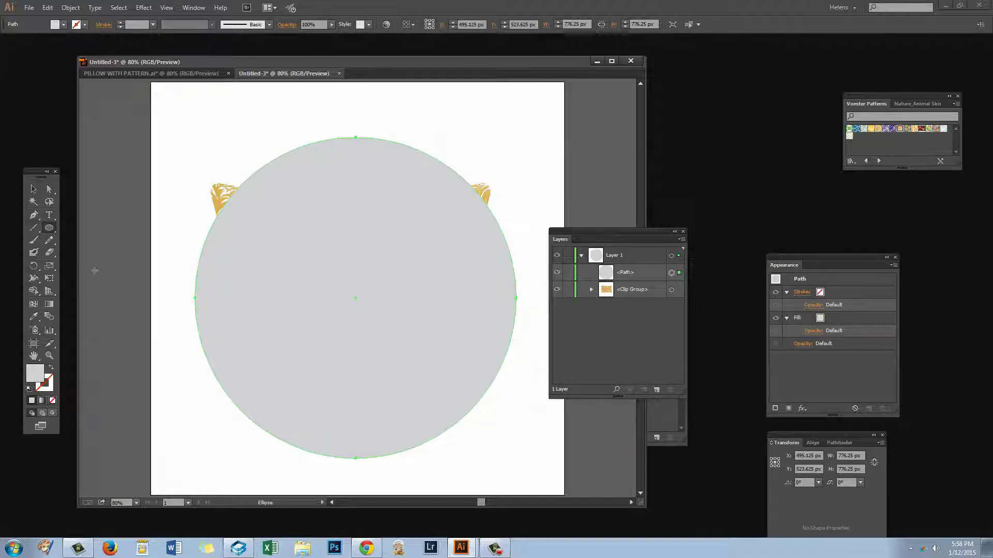
pyautogui.click(50, 303)
# - Give the circle a reversed radial gradient, dark at the centre fading to white
pyautogui.click(42, 401)
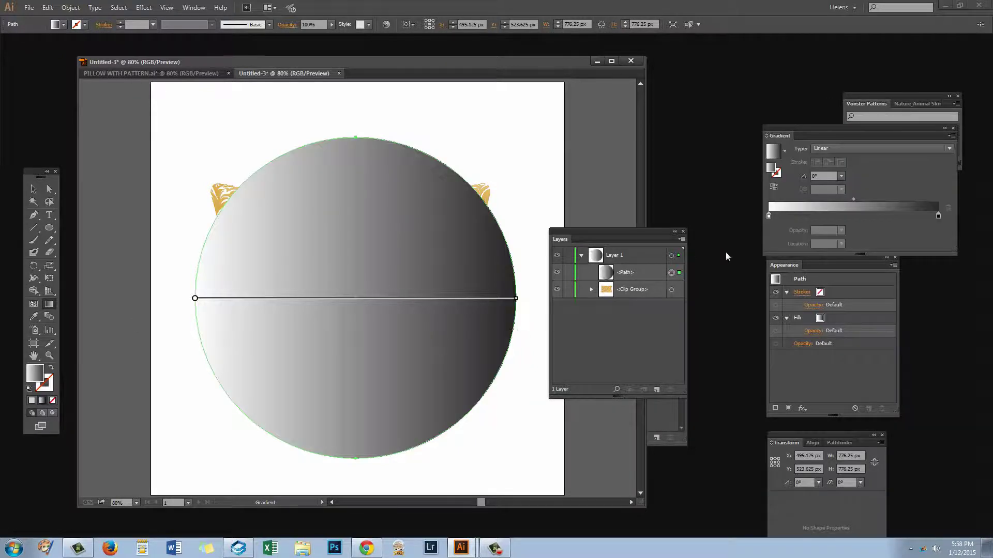
pyautogui.click(860, 147)
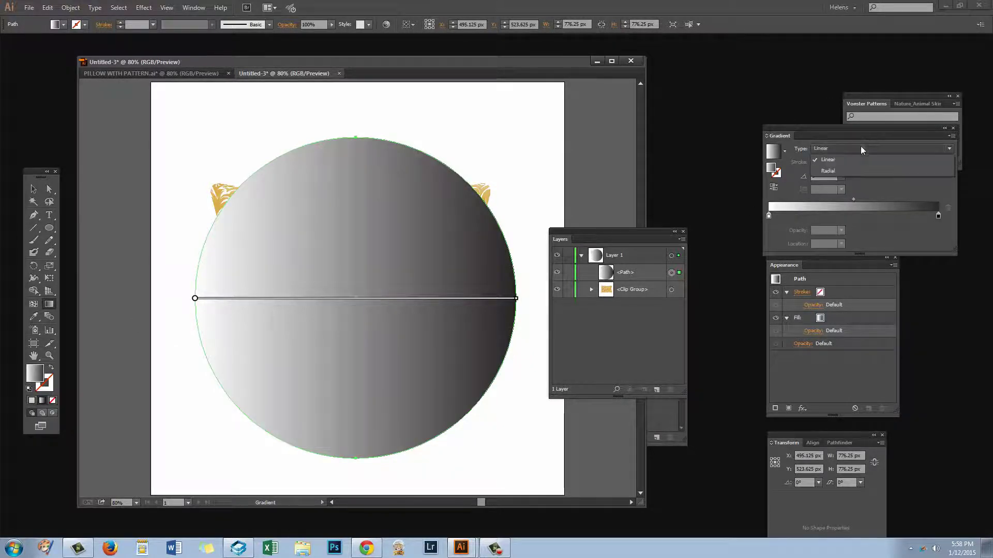
pyautogui.click(831, 169)
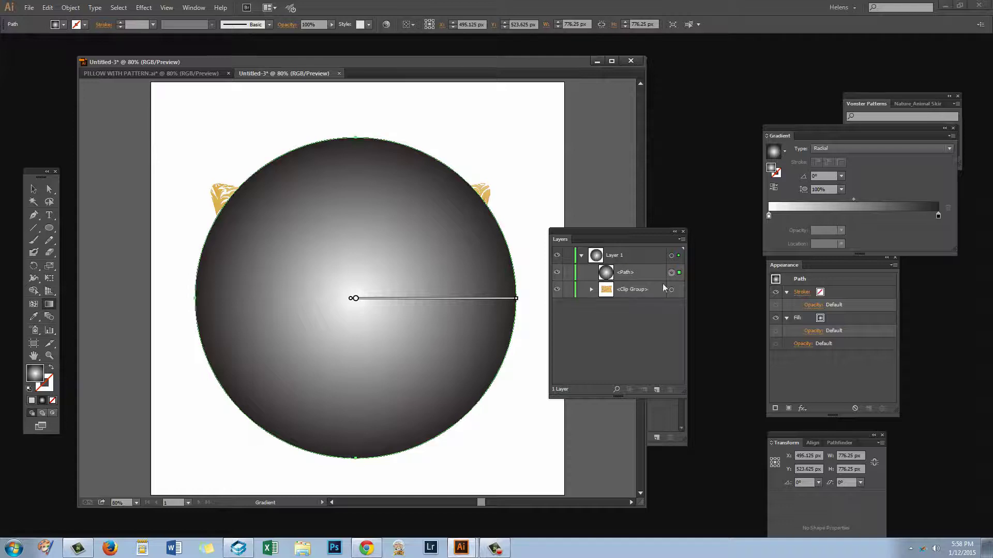
pyautogui.click(774, 187)
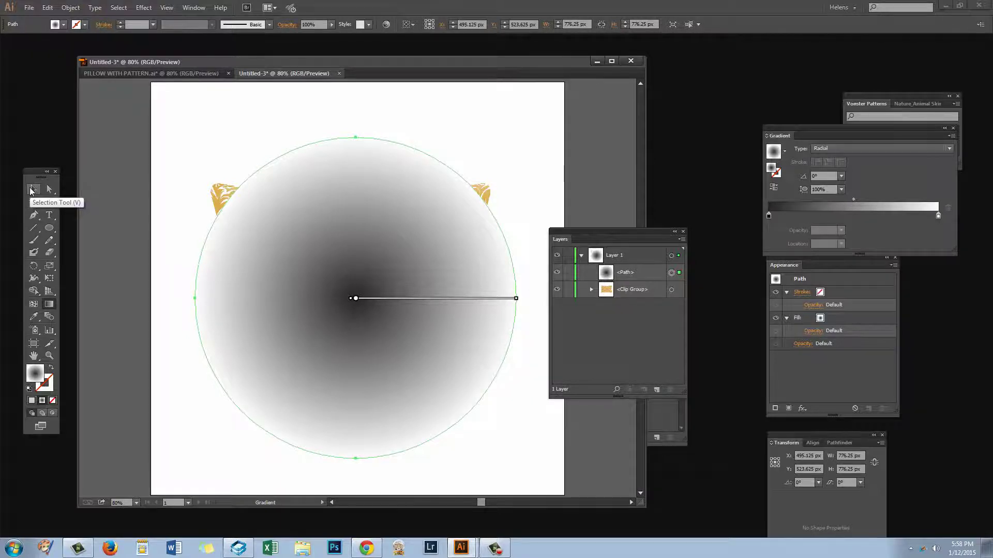
pyautogui.click(31, 190)
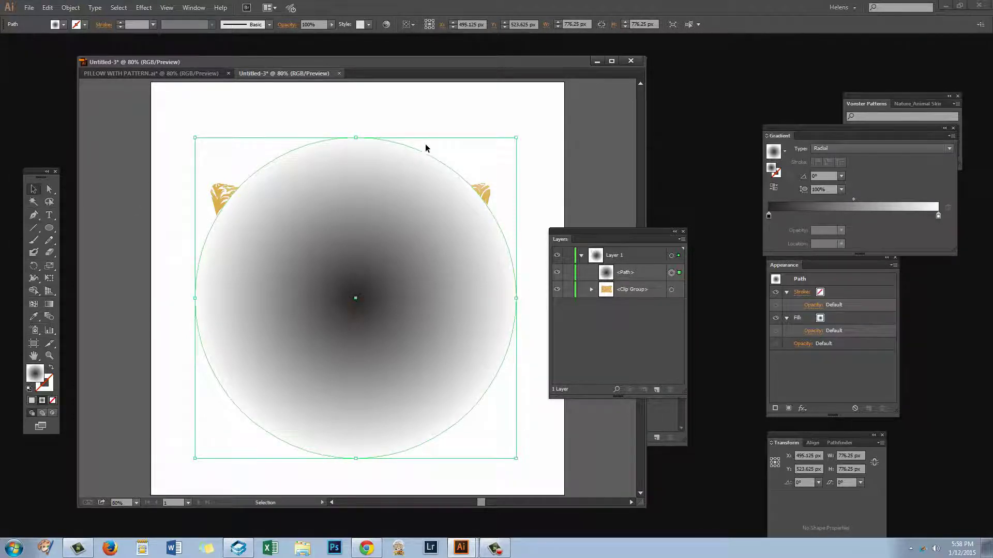
# - Flatten the gradient circle into a thin ellipse positioned just below the cushion
pyautogui.moveTo(356, 139); pyautogui.dragTo(358, 384)
pyautogui.click(398, 457)
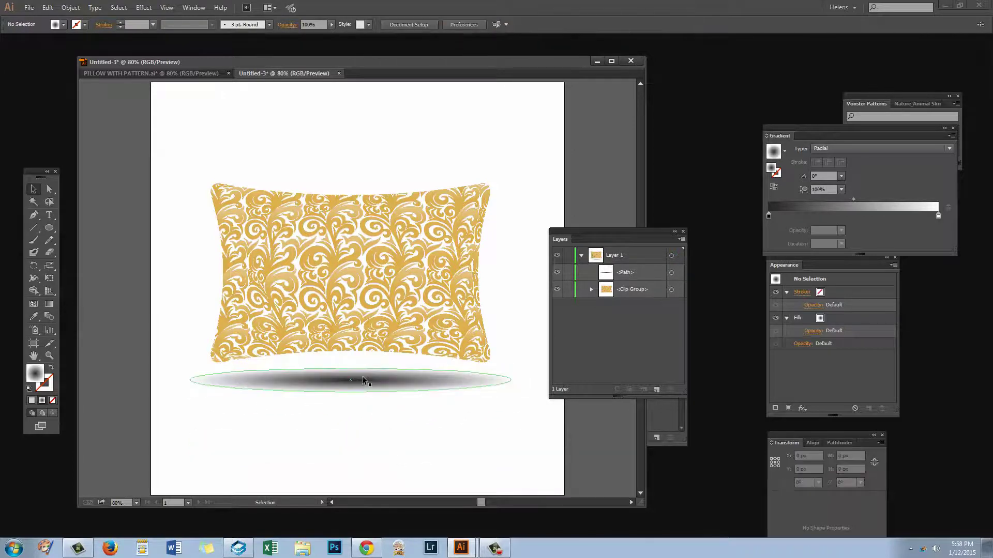
pyautogui.click(354, 381)
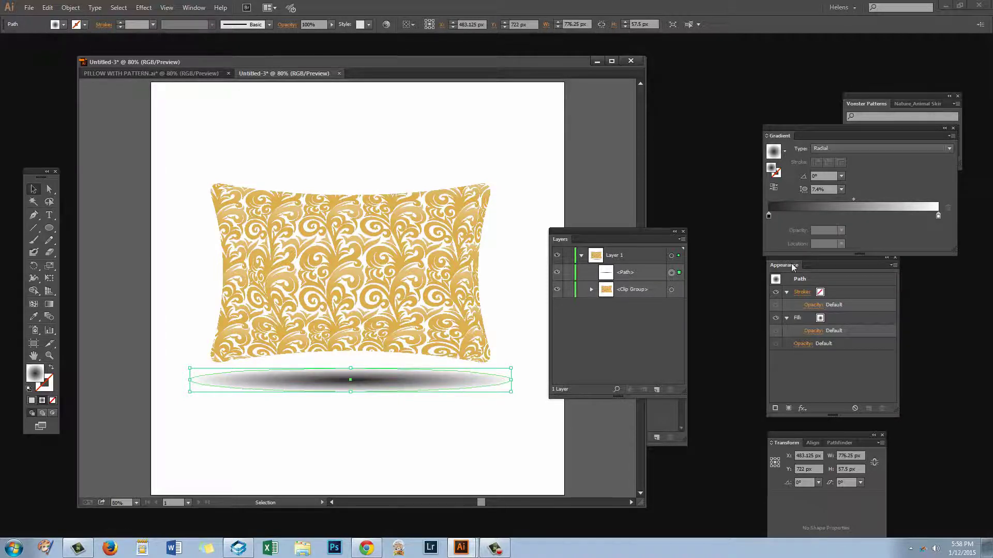
# - Set the shadow ellipse's opacity to 27%, deselect it, and move the Layers panel aside
pyautogui.click(802, 344)
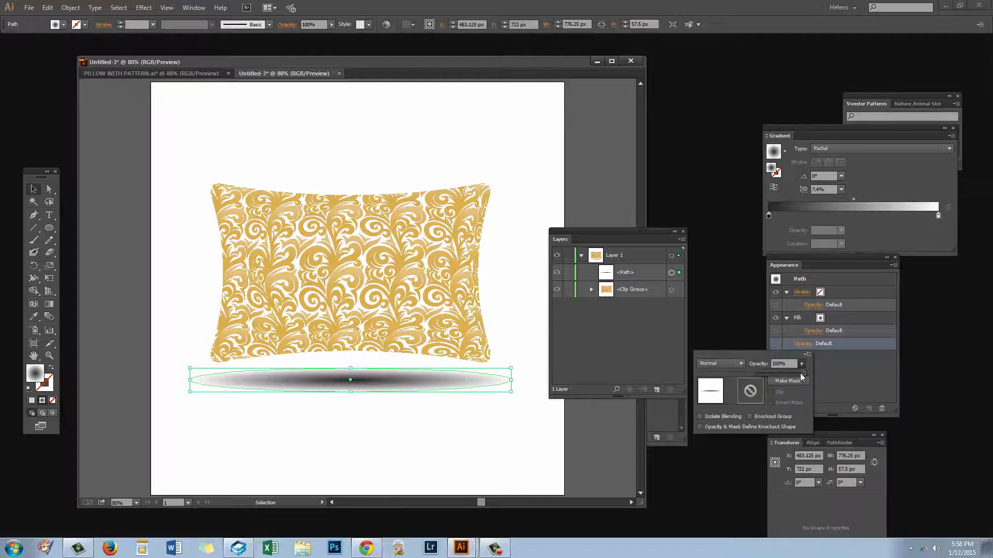
pyautogui.moveTo(799, 373); pyautogui.dragTo(771, 380)
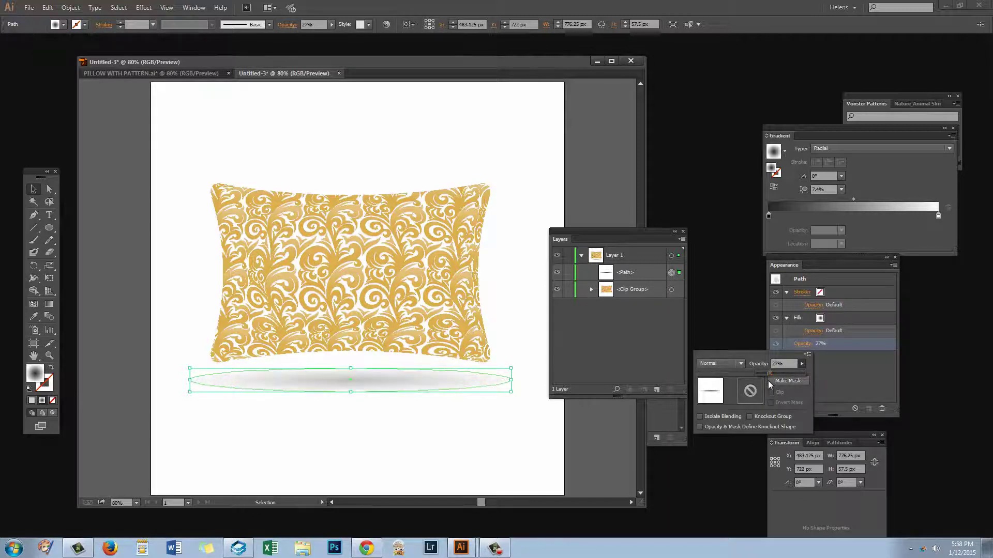
pyautogui.click(530, 439)
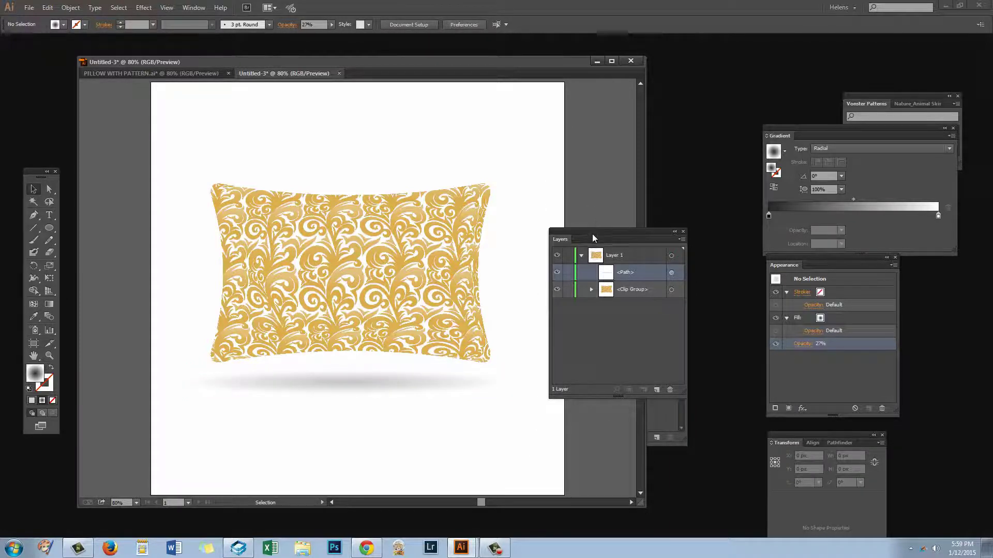
pyautogui.moveTo(606, 231); pyautogui.dragTo(640, 266)
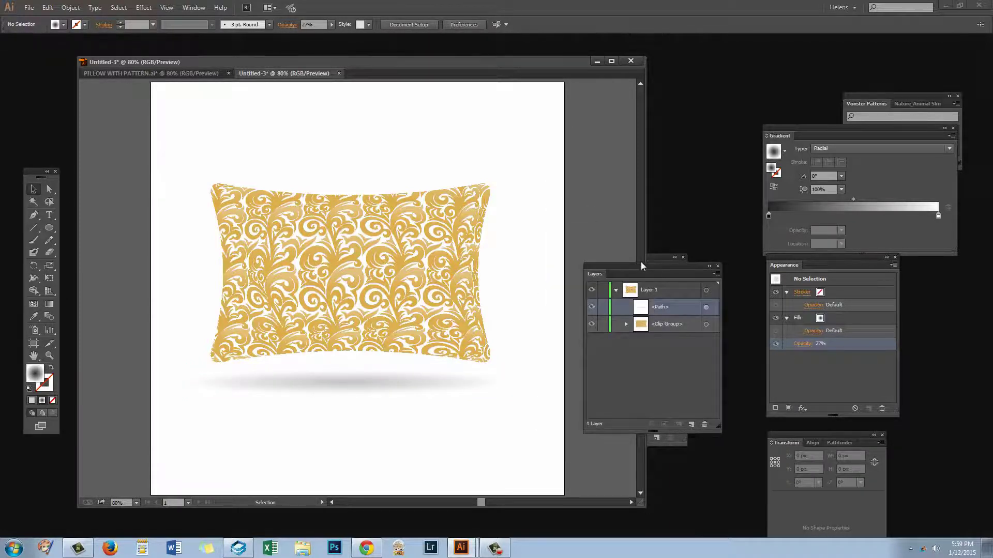